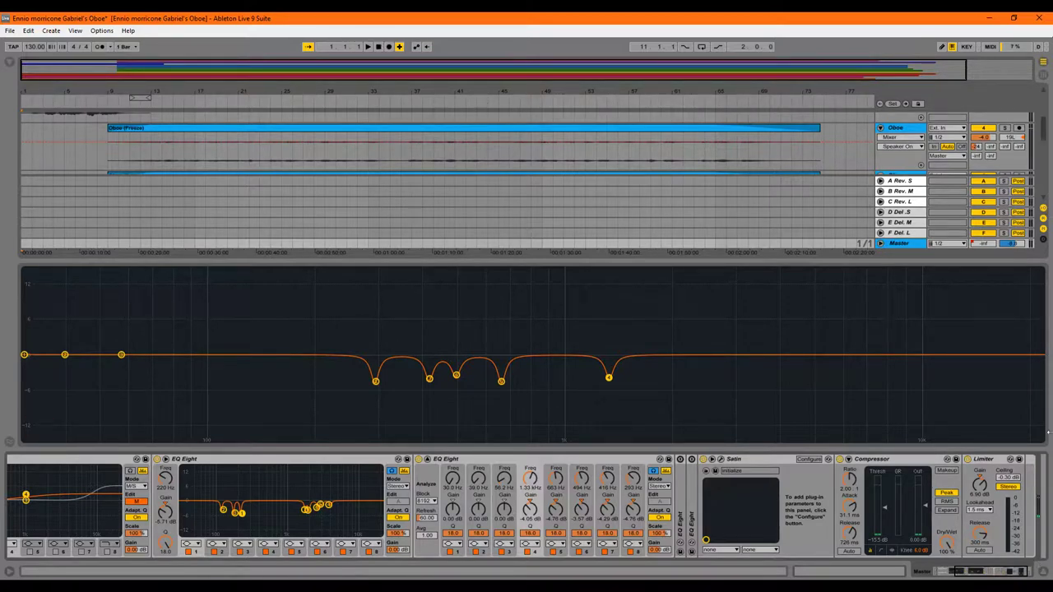
- Hide the device chain and move the Reference track above the Pink noise track
click(1048, 572)
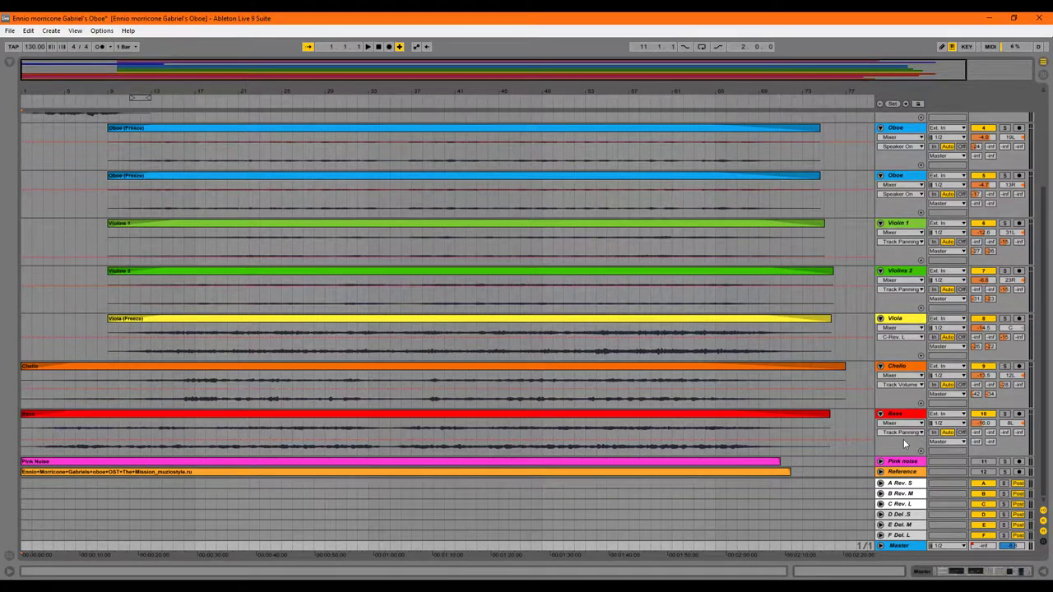
click(881, 472)
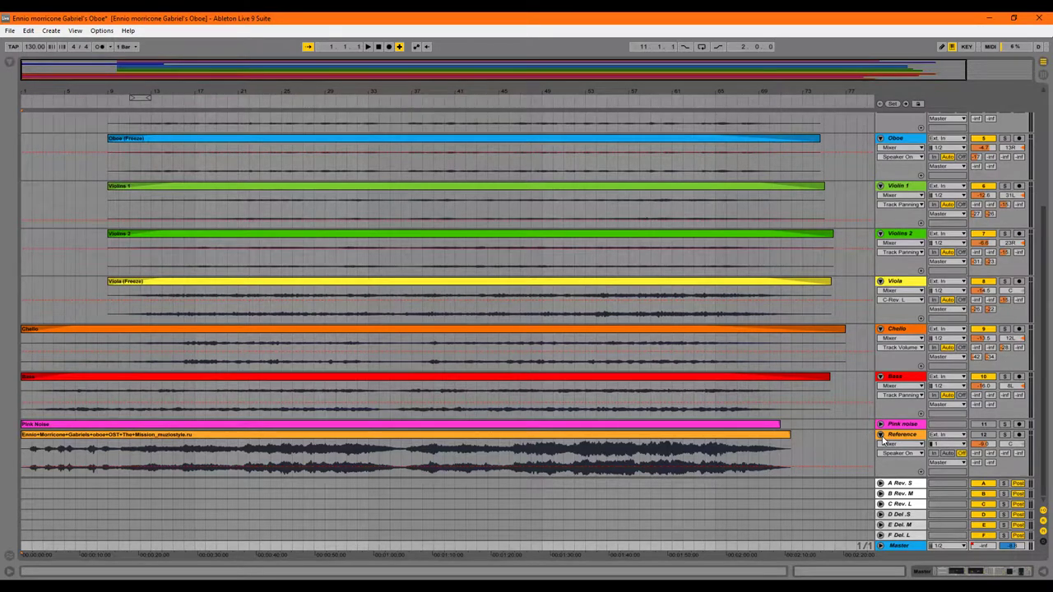
click(881, 435)
drag(900, 434, 900, 426)
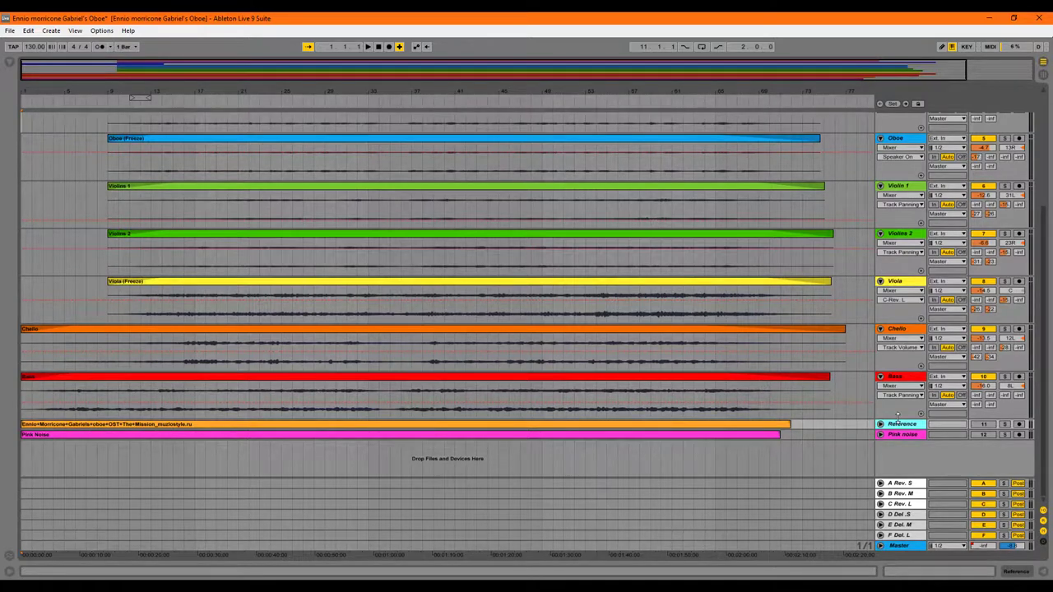
- Deactivate the Violin 1, Violins 2, Viola, Chello and Bass tracks
scroll(887, 355, up, 2)
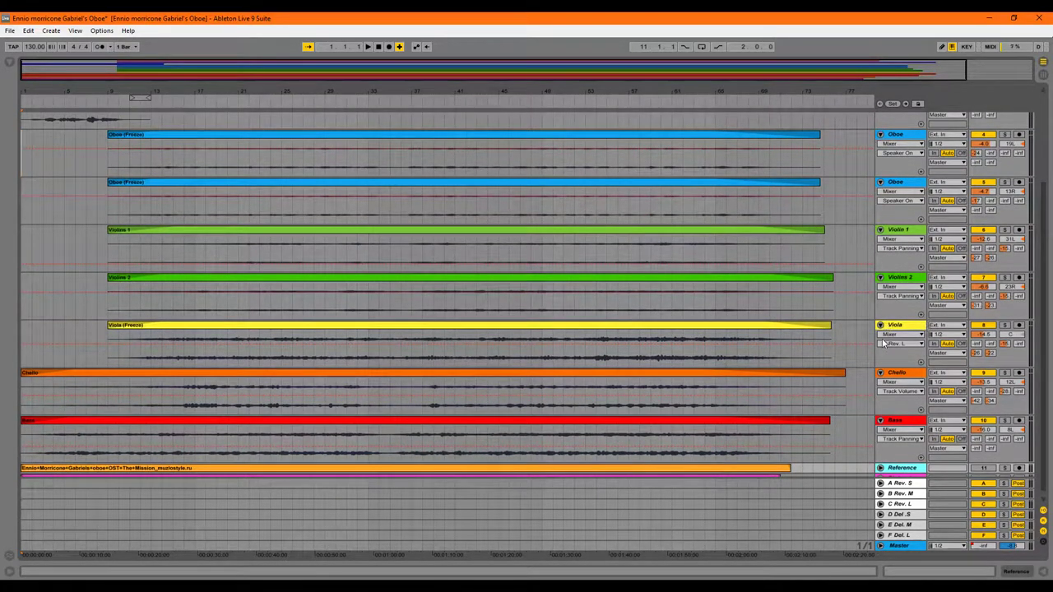
scroll(884, 343, up, 5)
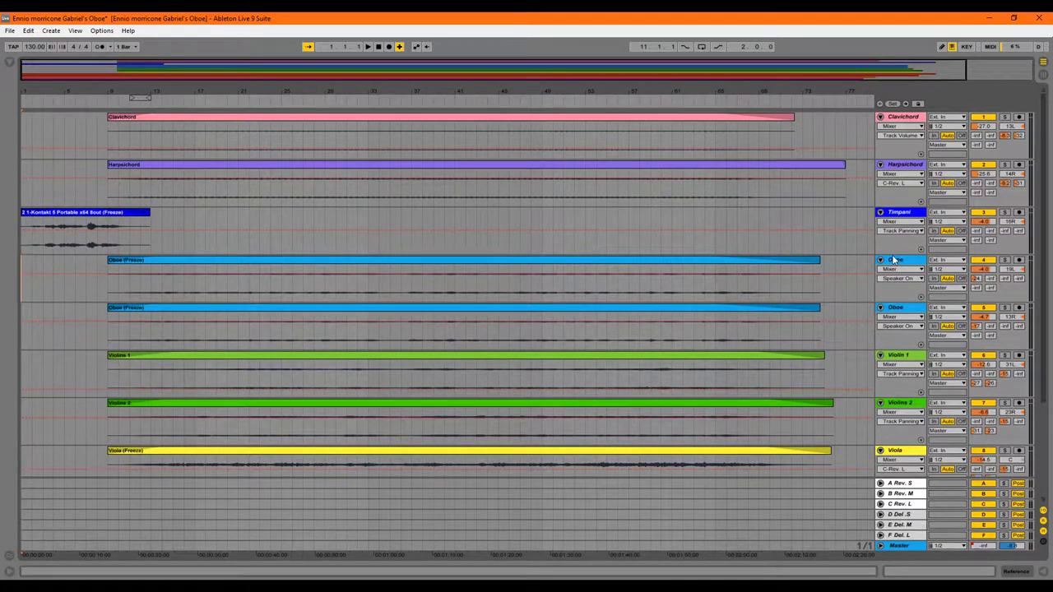
click(983, 355)
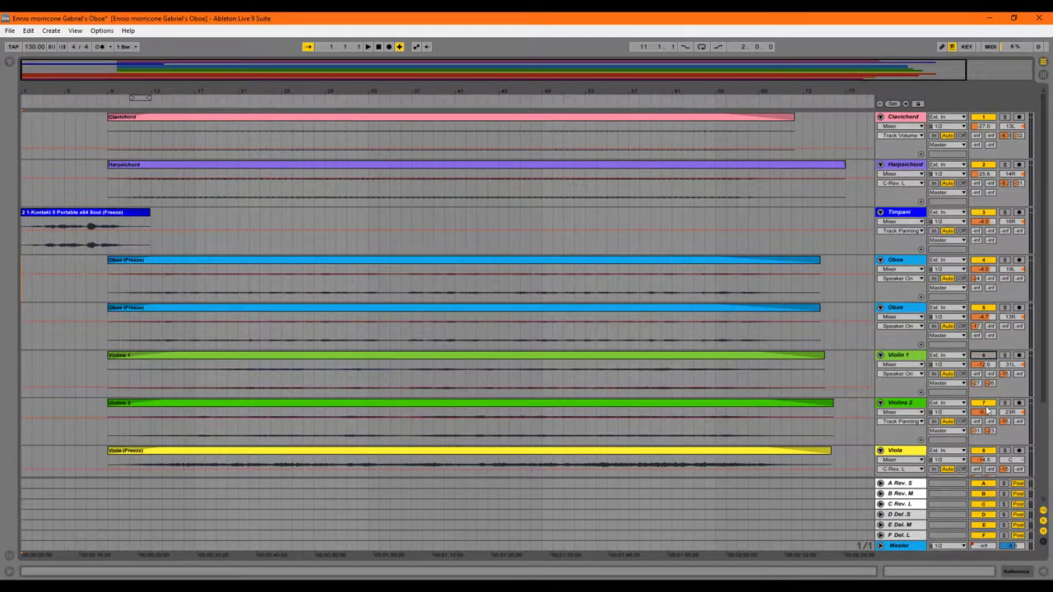
click(985, 403)
click(985, 452)
scroll(986, 457, down, 1)
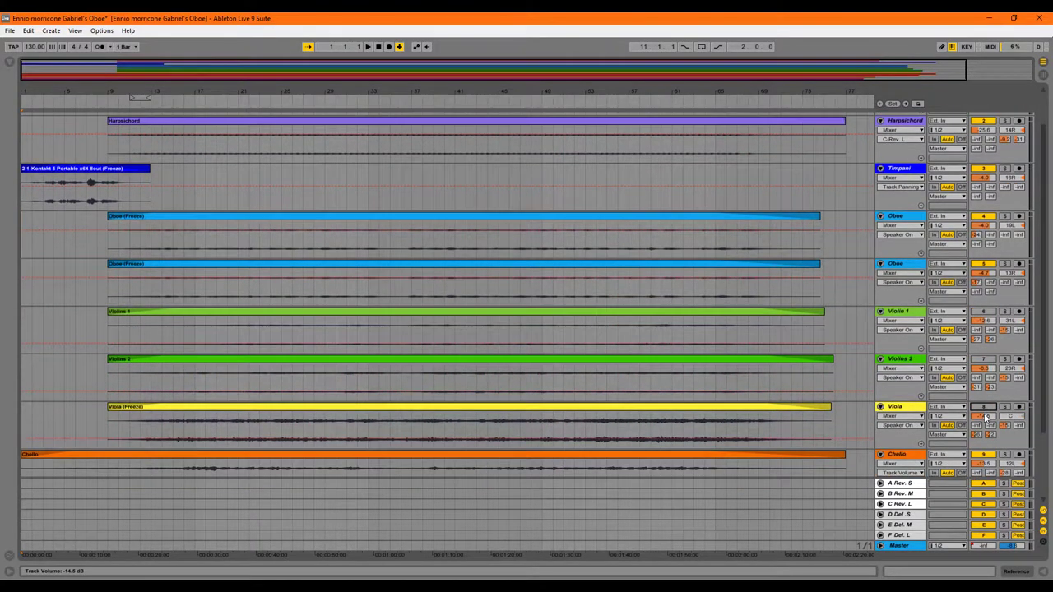
scroll(988, 418, down, 1)
click(984, 412)
click(984, 457)
- Audition the first Oboe track in solo from around bar 9, add the second Oboe to the solo, and clear both solos
scroll(984, 458, up, 2)
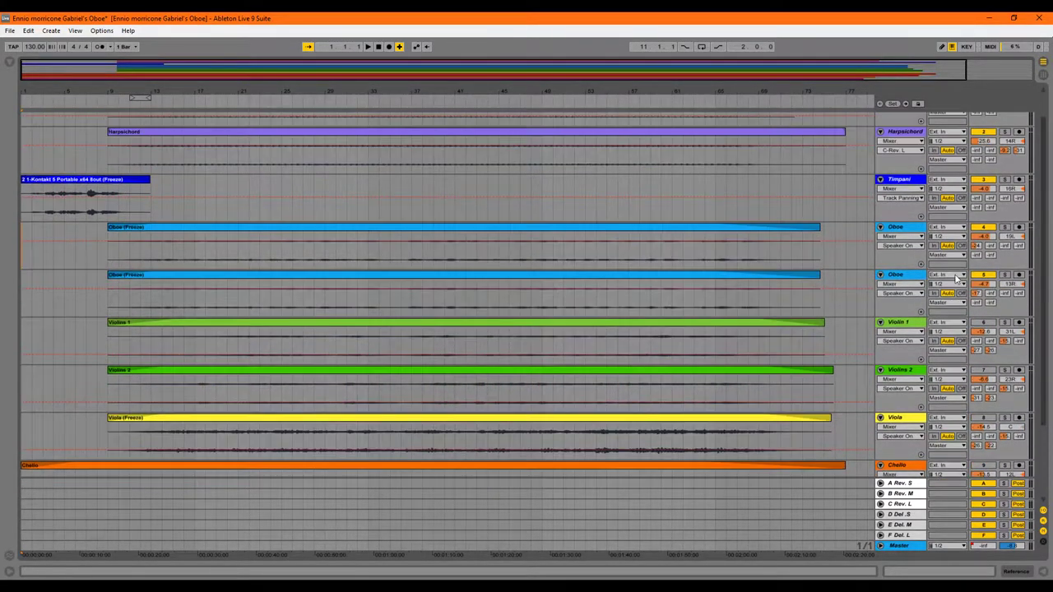
scroll(957, 280, up, 1)
click(1005, 260)
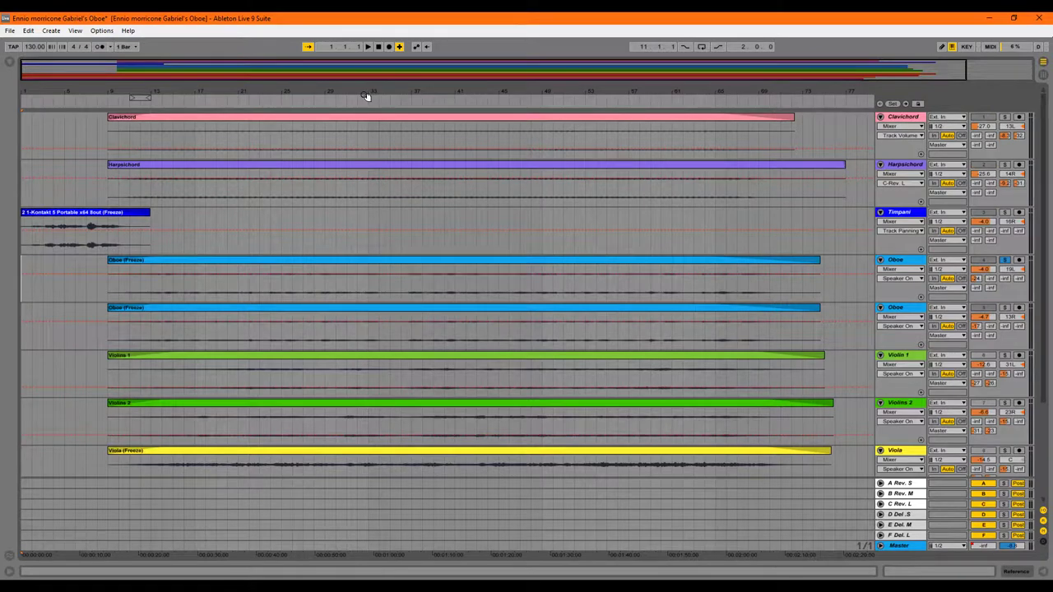
drag(366, 96, 365, 98)
click(99, 103)
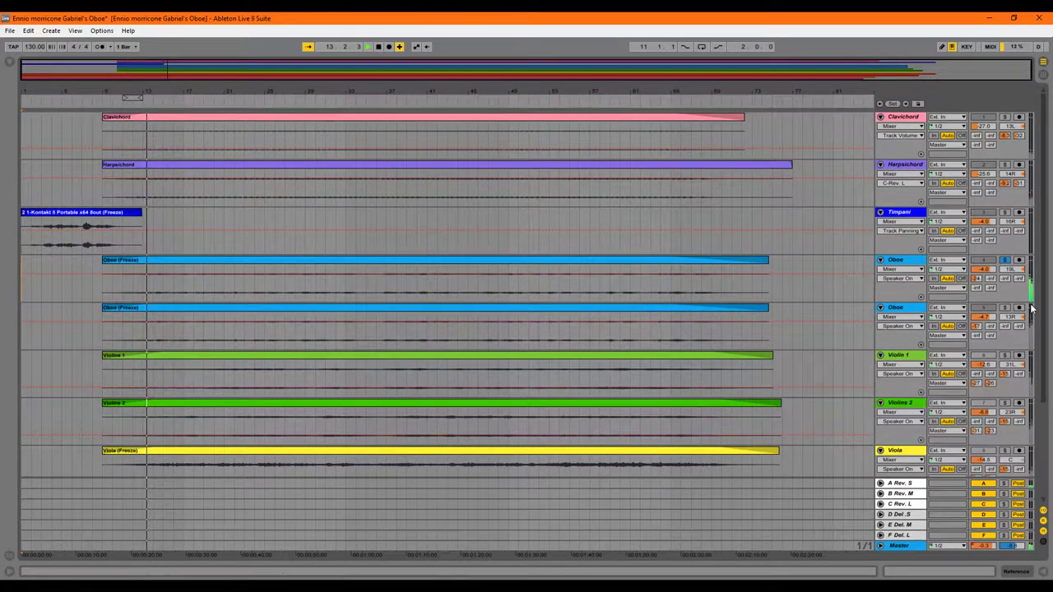
click(1005, 308)
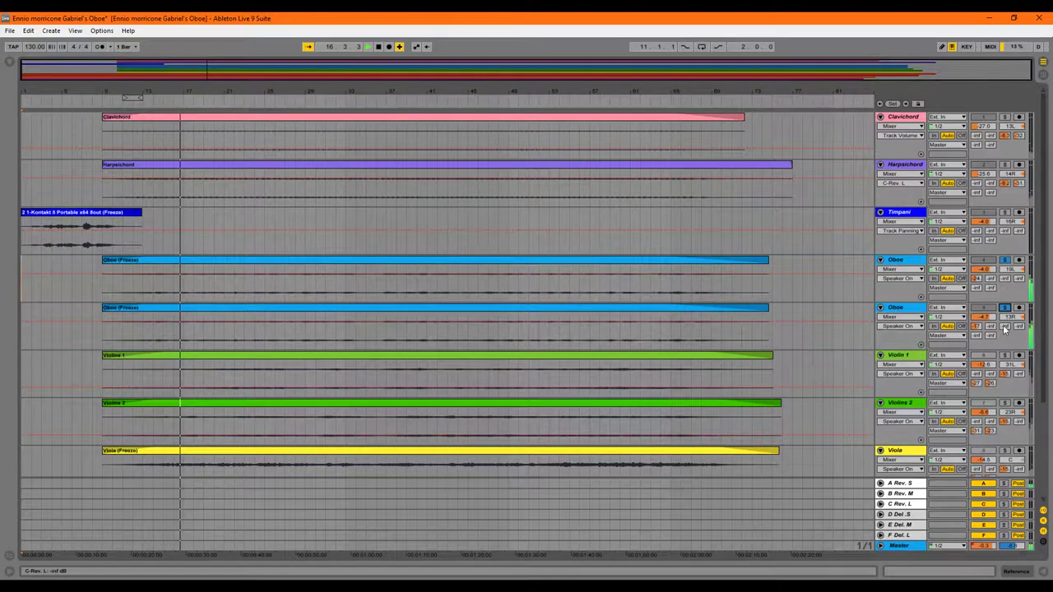
click(1005, 308)
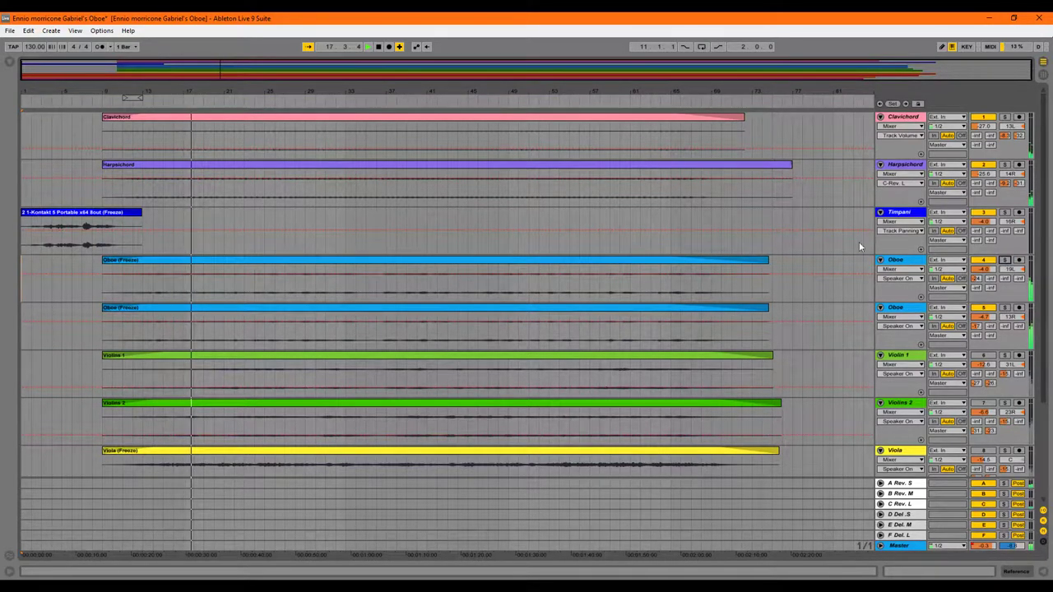
key(space)
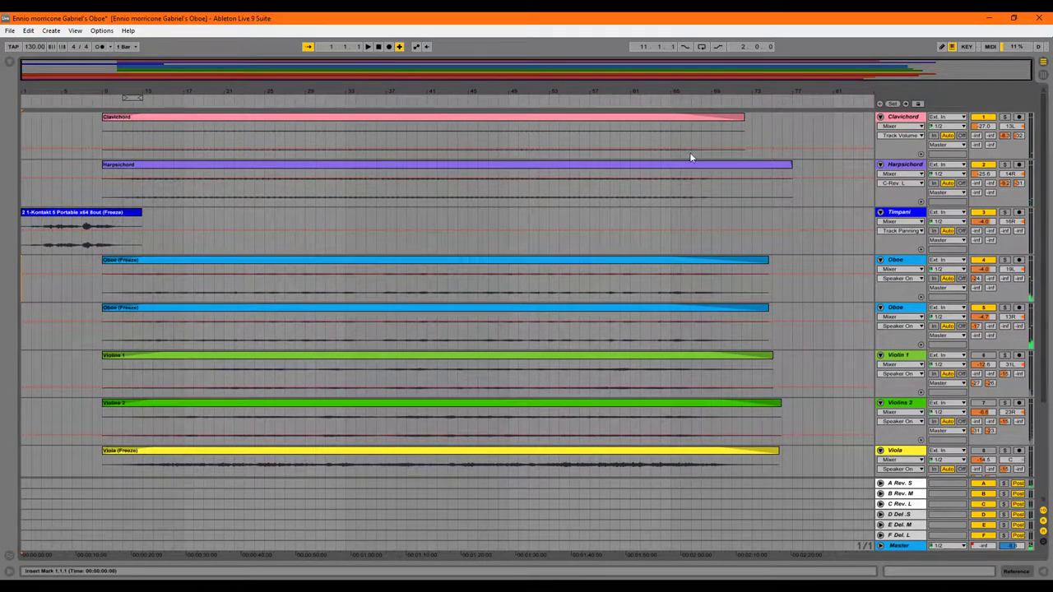
- Reactivate the Violin 1, Violins 2, Viola, Chello and Bass tracks
scroll(992, 304, down, 2)
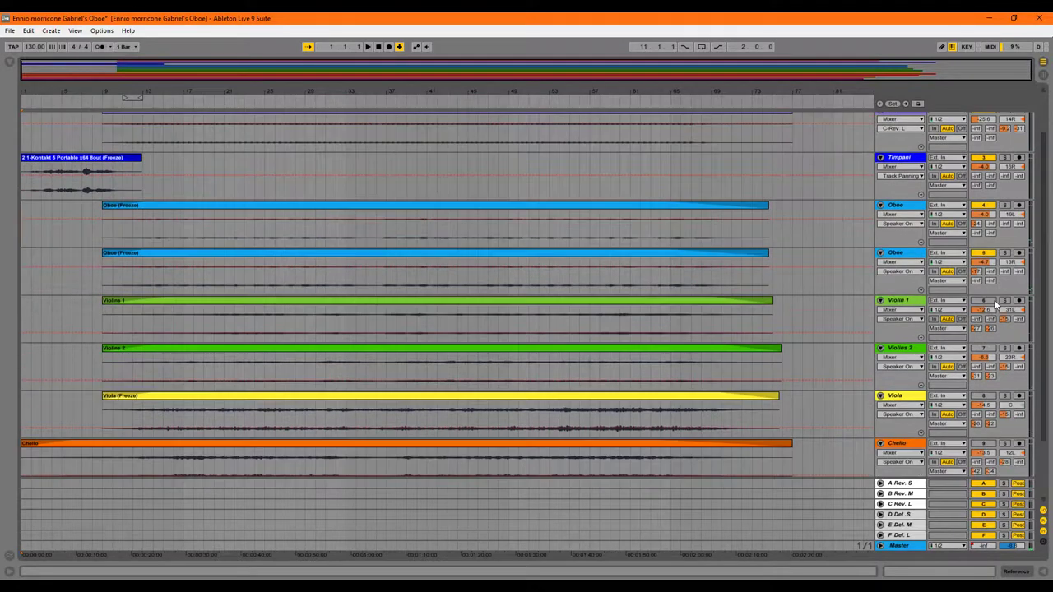
click(990, 349)
click(992, 396)
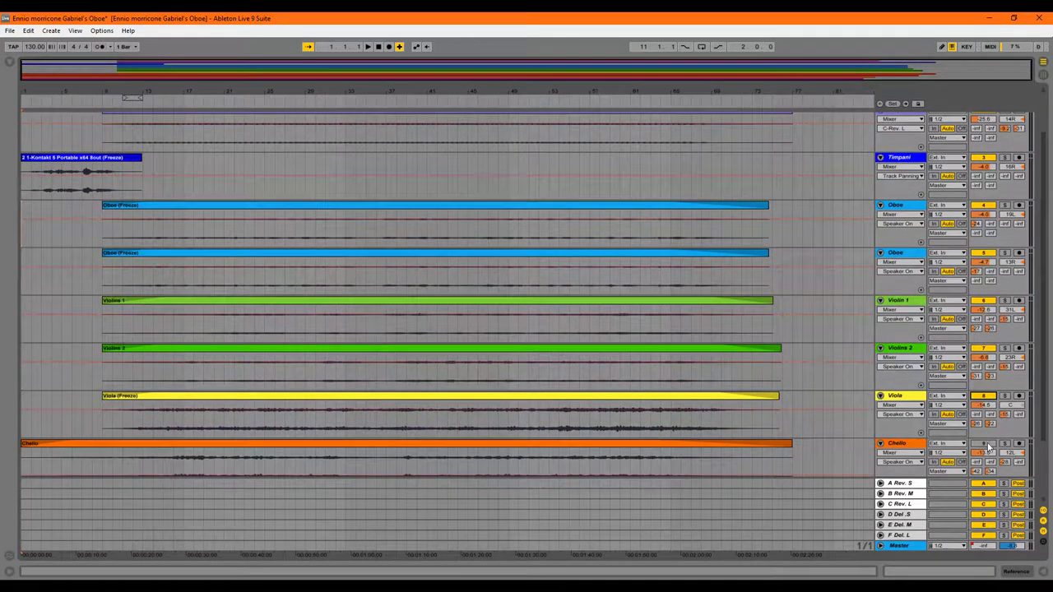
click(988, 445)
scroll(987, 445, down, 1)
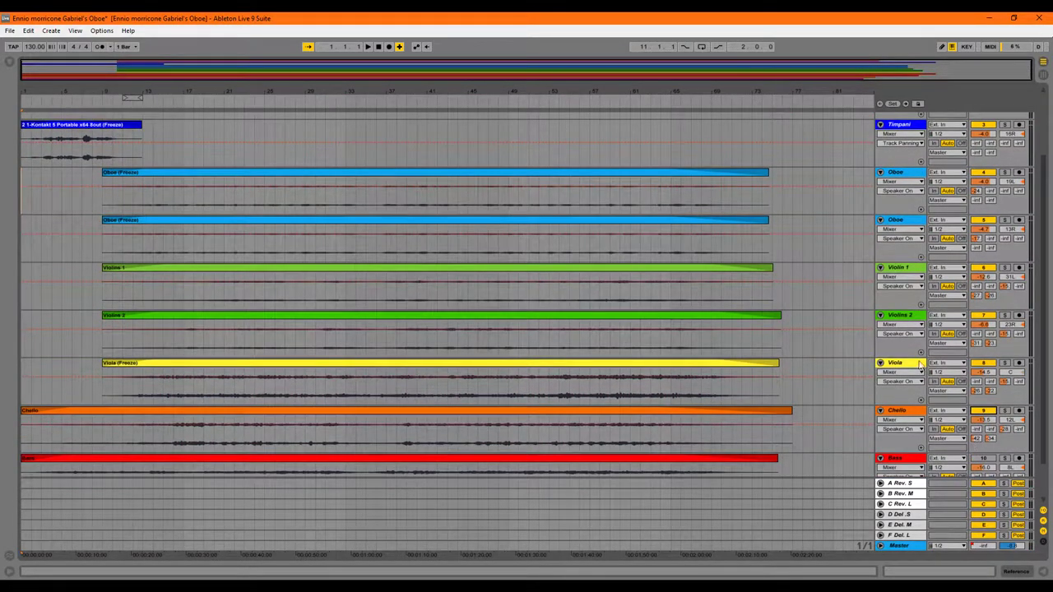
scroll(923, 367, down, 1)
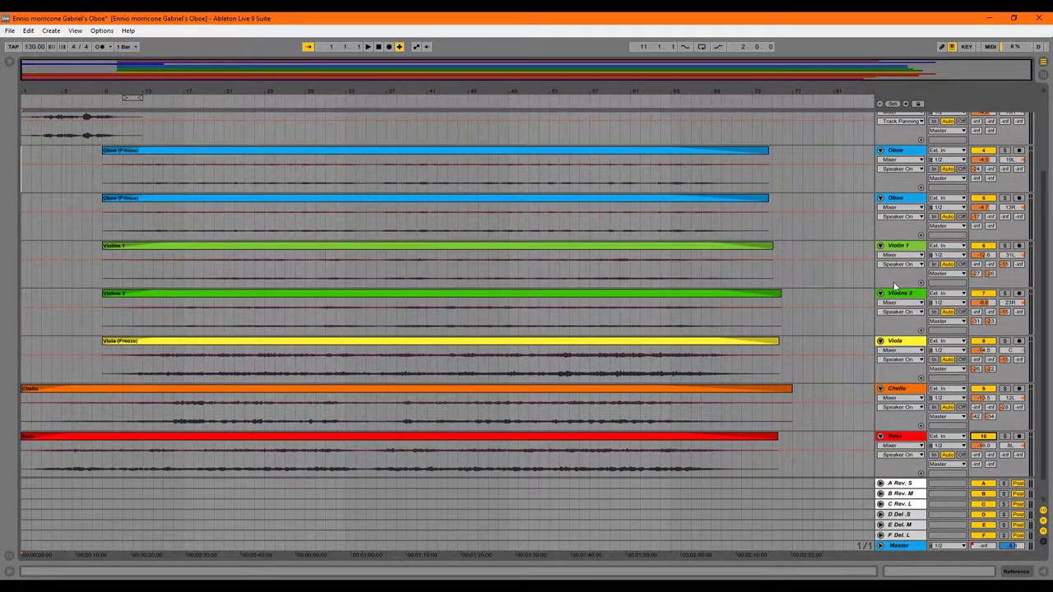
- Examine the device chain on the first Oboe track and hide it again
click(897, 153)
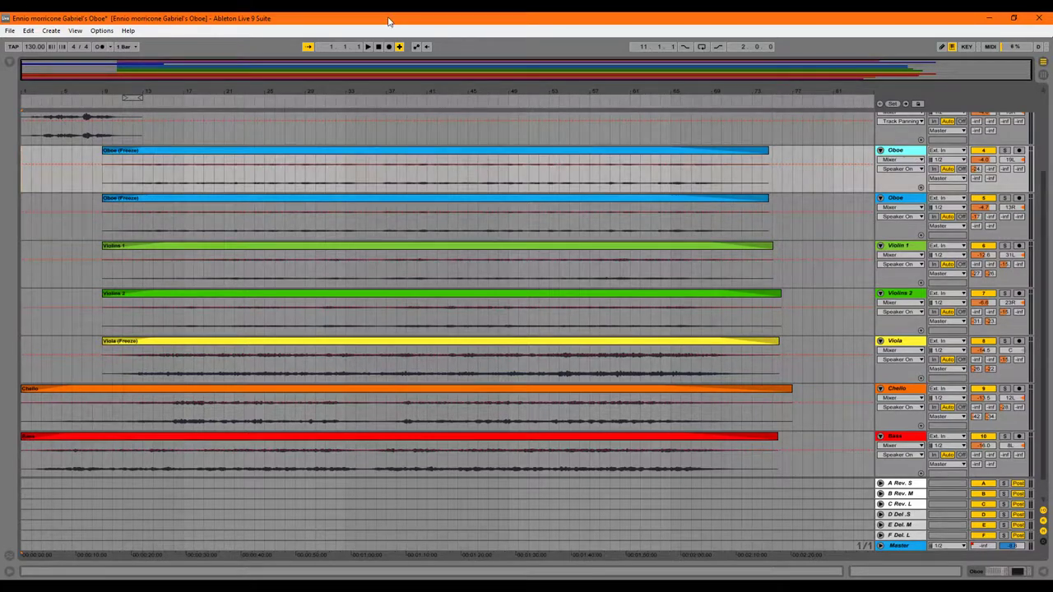
scroll(757, 153, up, 3)
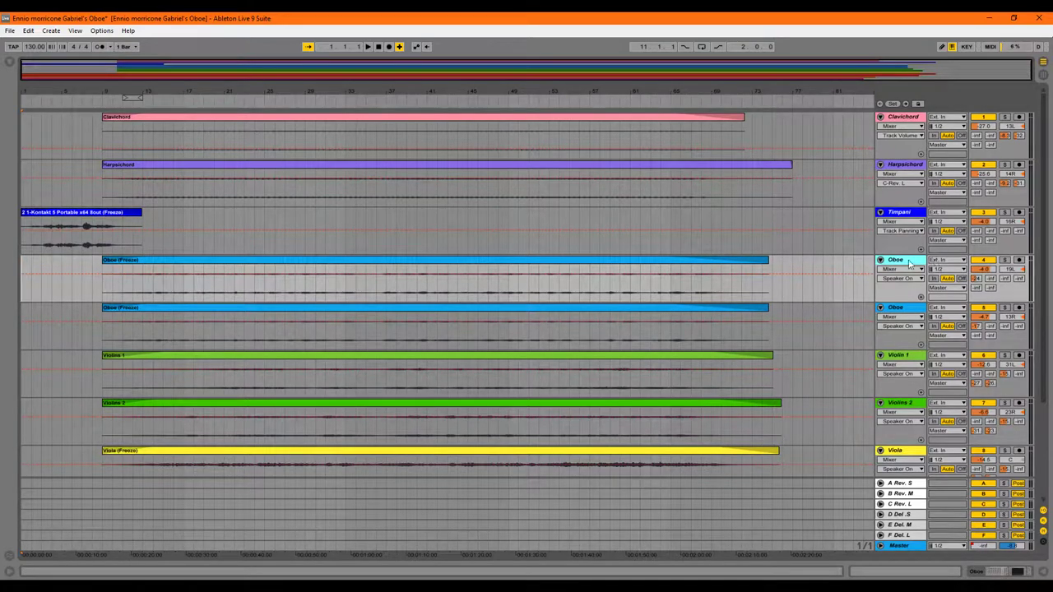
click(1007, 571)
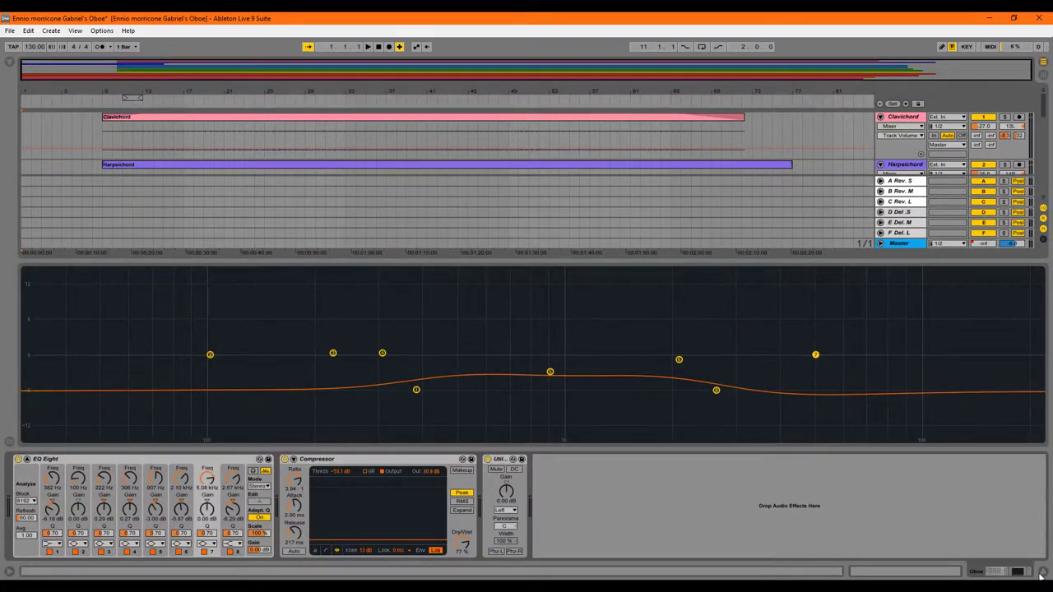
click(1007, 571)
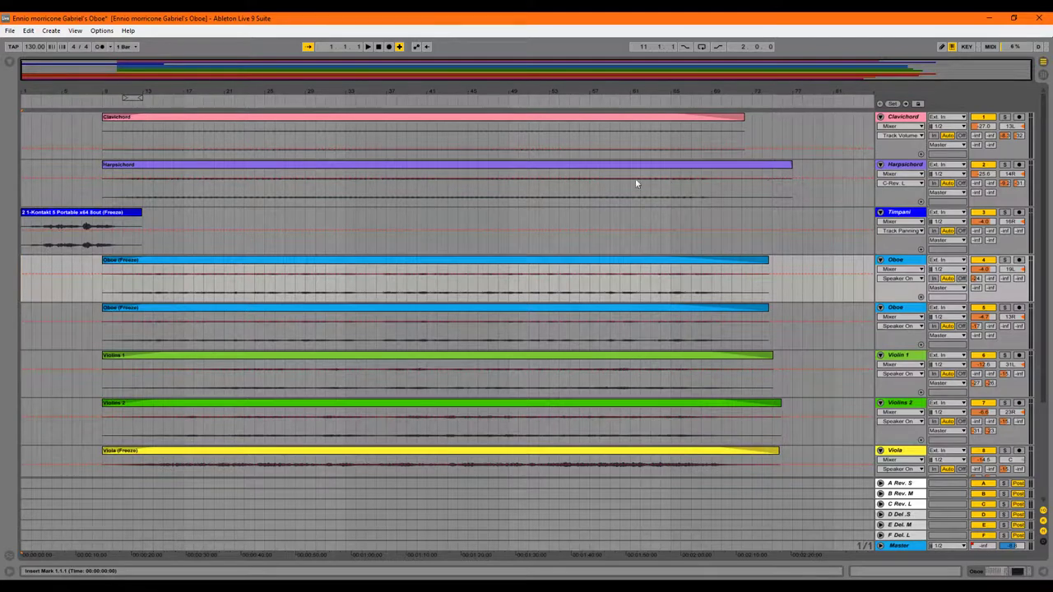
- Solo the Clavichord and Harpsichord tracks together and audition them from around bar 9
click(1005, 165)
click(1004, 118)
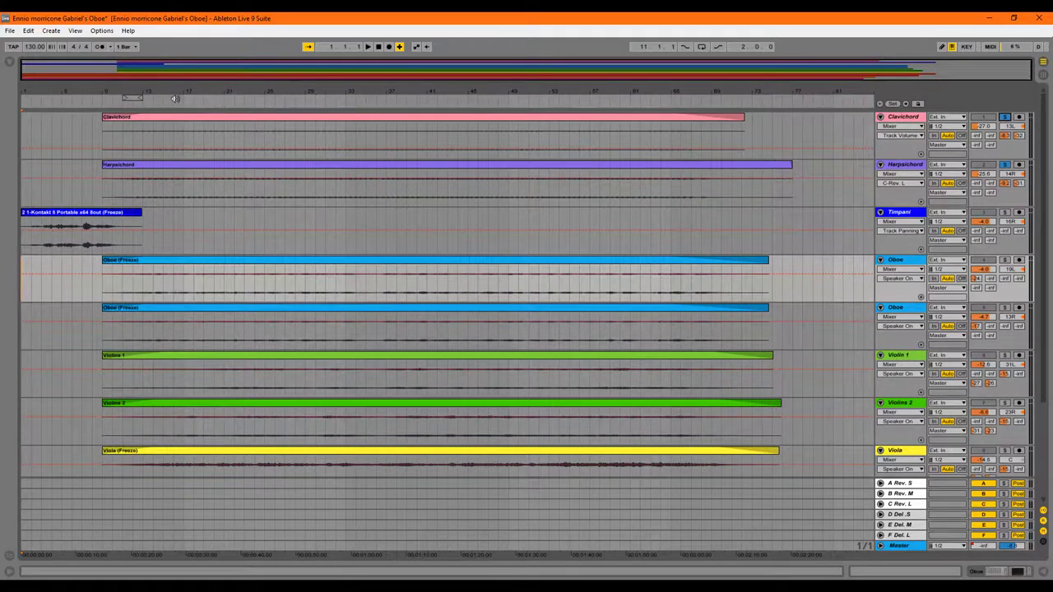
click(115, 106)
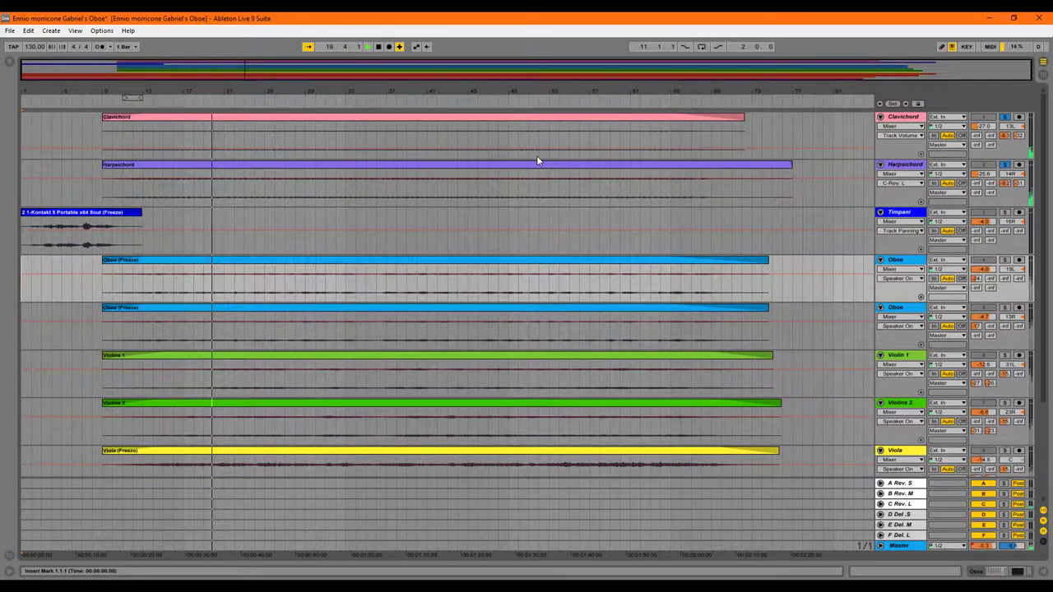
click(379, 47)
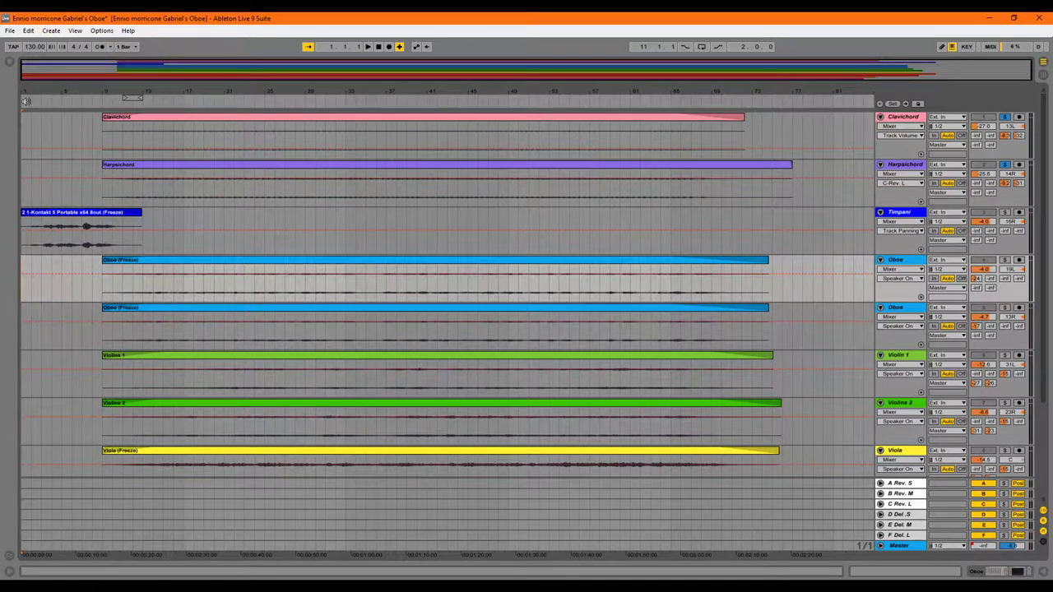
- Audition the Timpani track in solo from the start of the arrangement
click(26, 101)
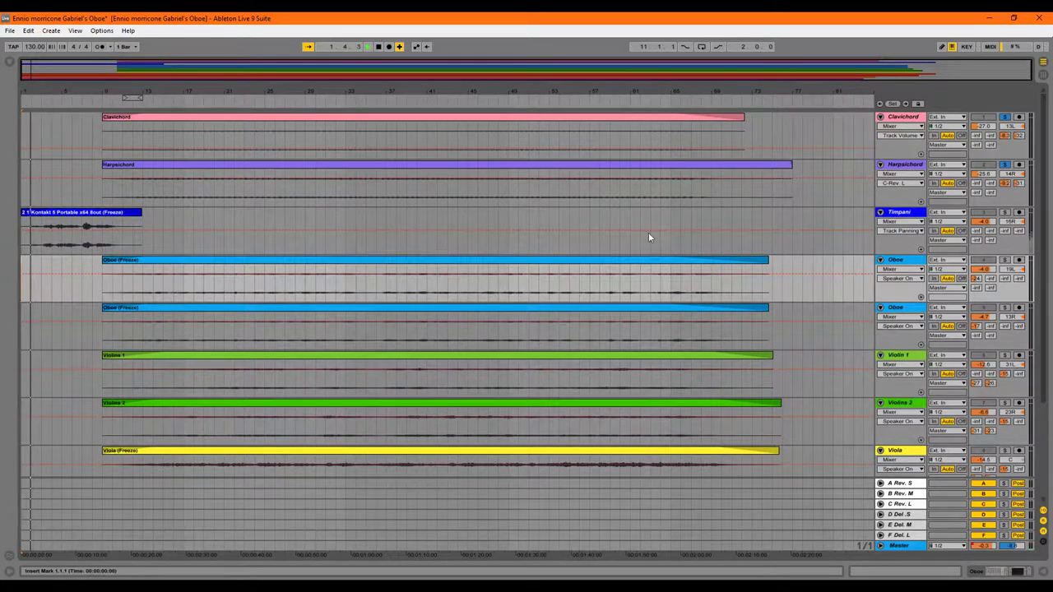
click(1002, 212)
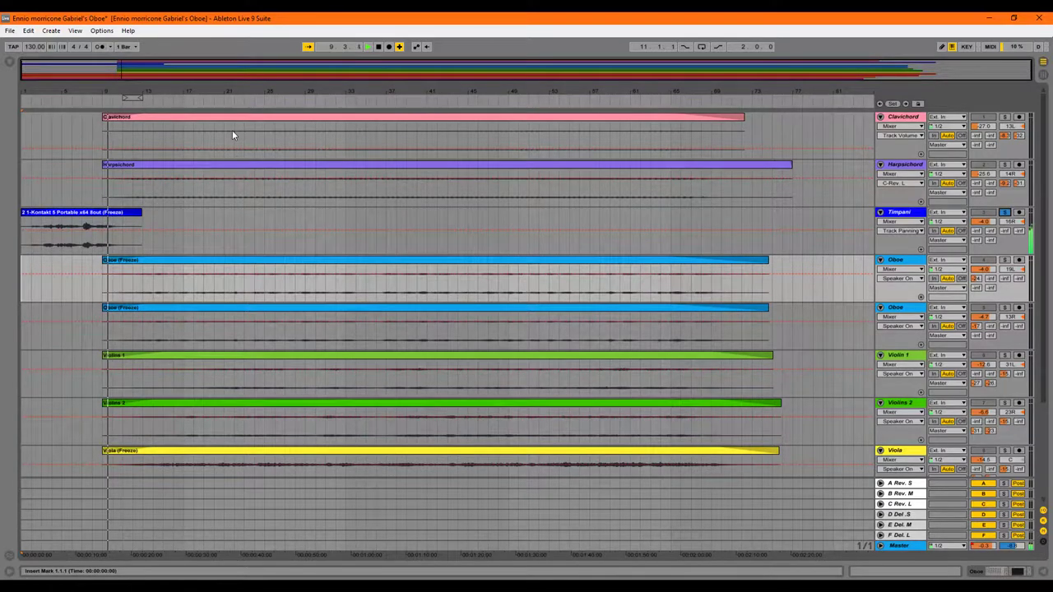
click(378, 46)
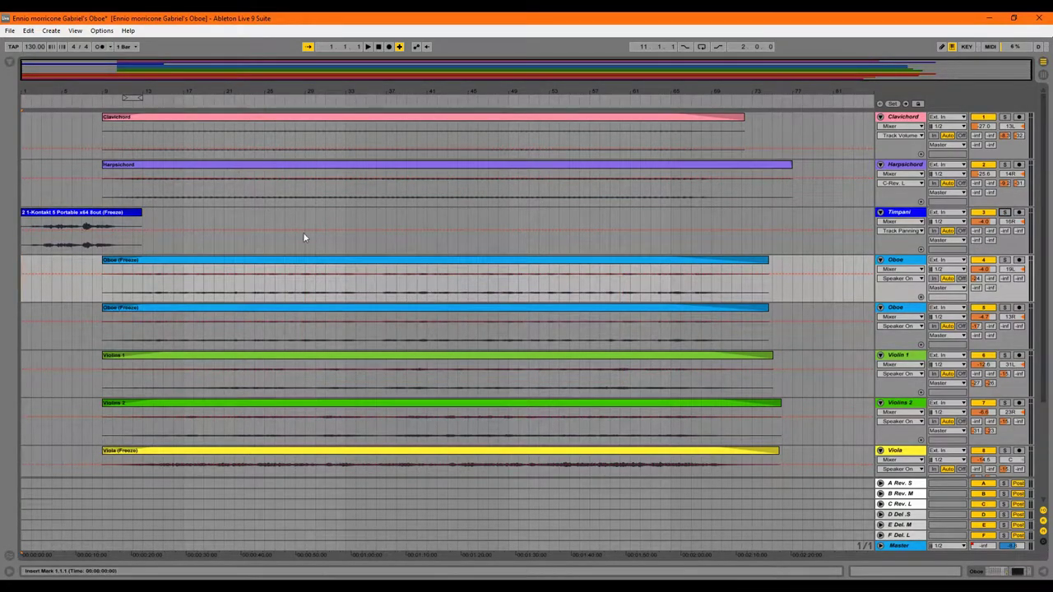
- Audition the Chello and Bass tracks in solo from around bar 9, including each one alone, and clear their solos
scroll(379, 227, down, 2)
scroll(469, 220, down, 1)
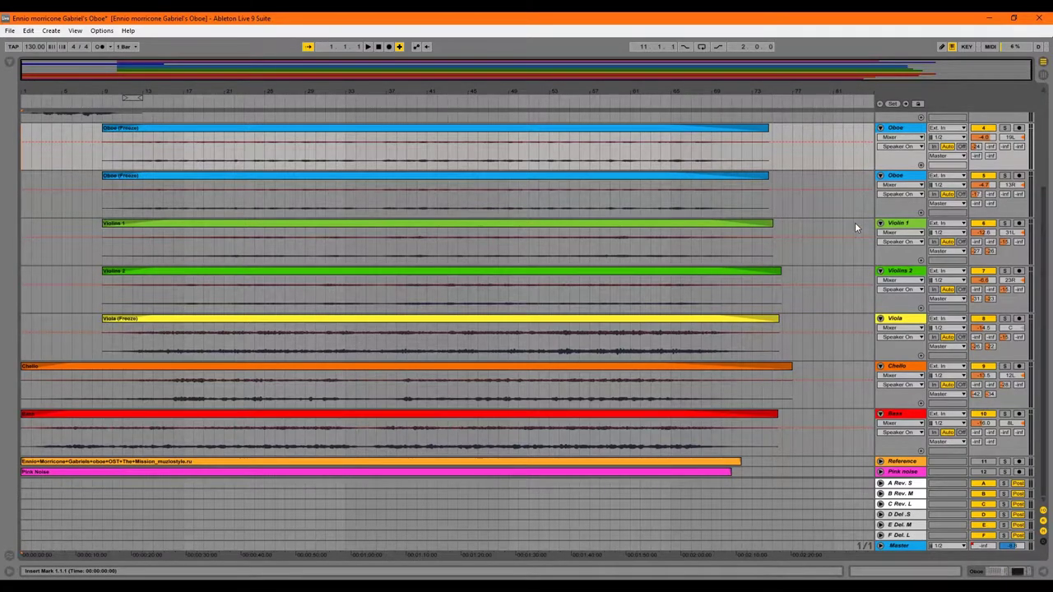
click(1005, 366)
ctrl+click(1004, 413)
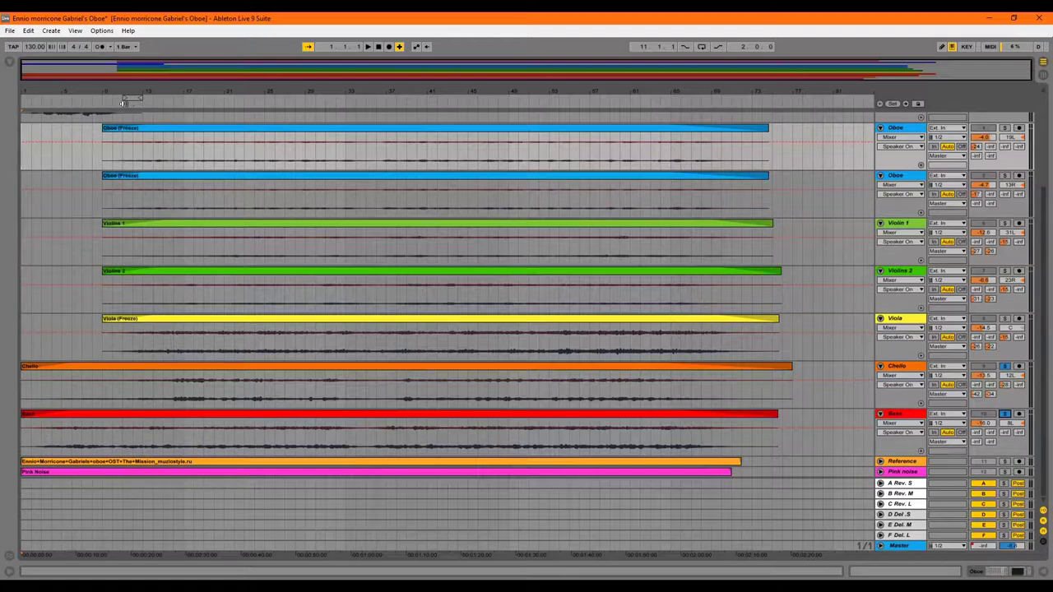
click(115, 102)
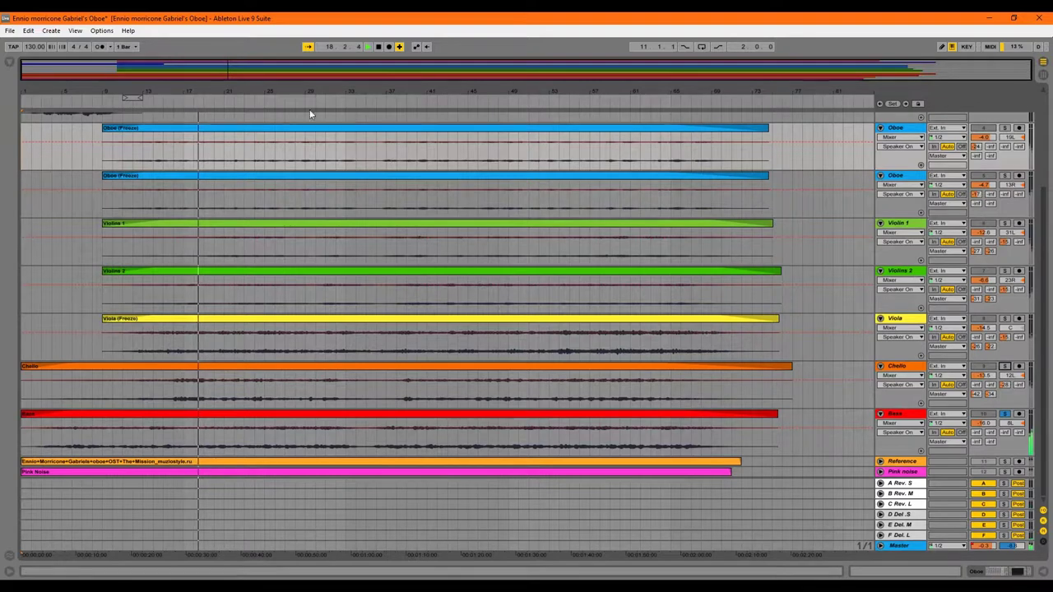
click(1005, 366)
click(1005, 415)
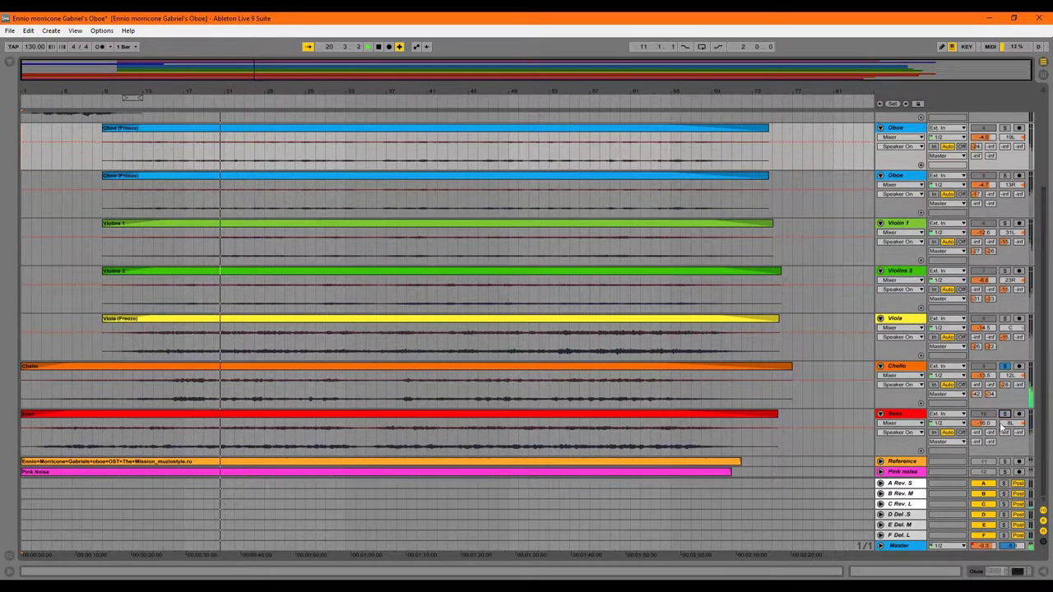
click(1005, 367)
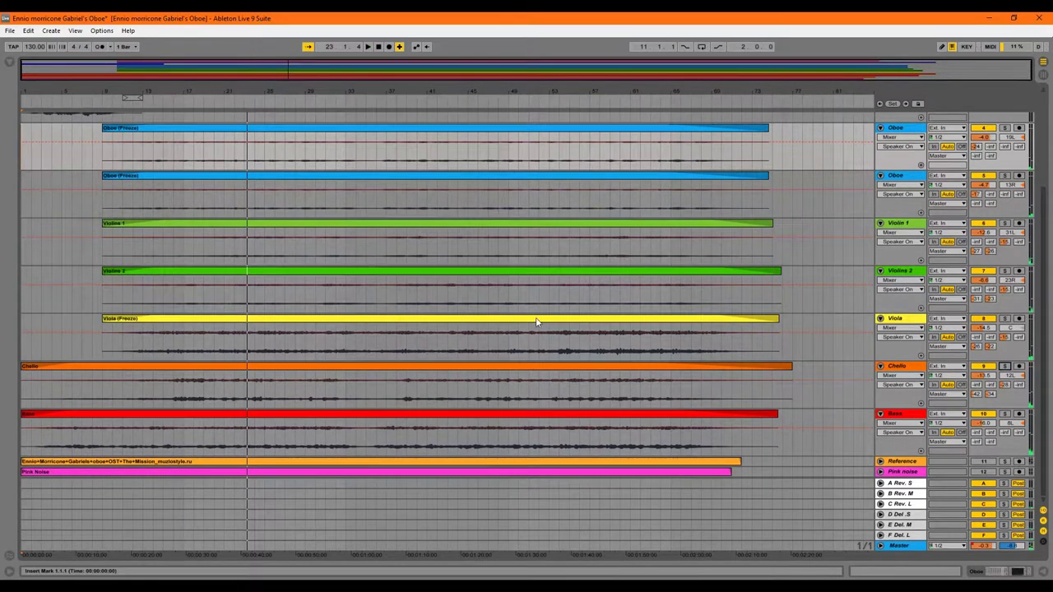
- Solo the Viola track, audition it from around bar 9 and stop playback
click(1004, 319)
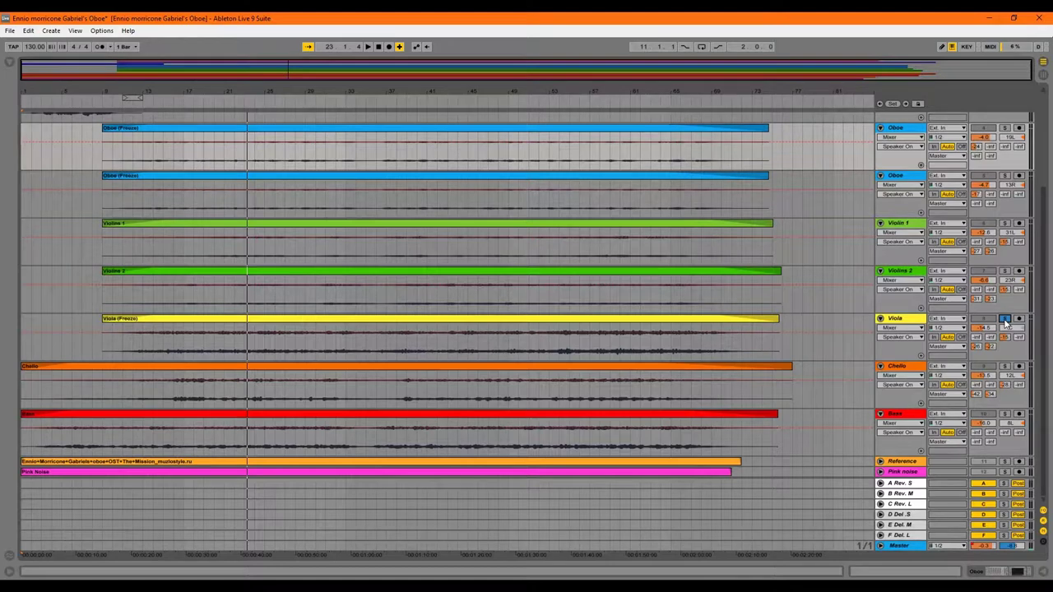
click(105, 98)
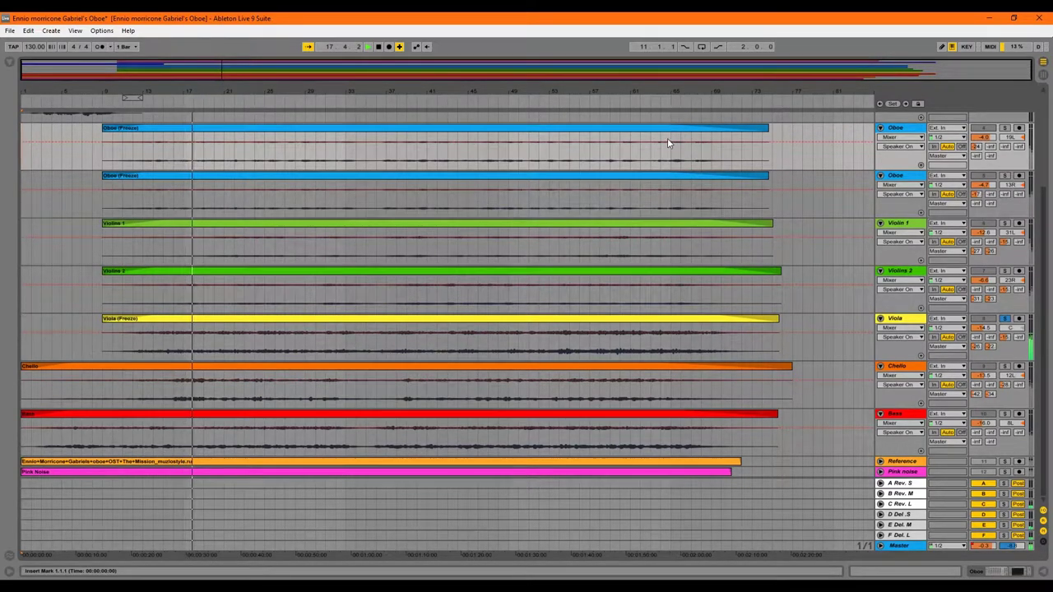
click(380, 51)
click(379, 51)
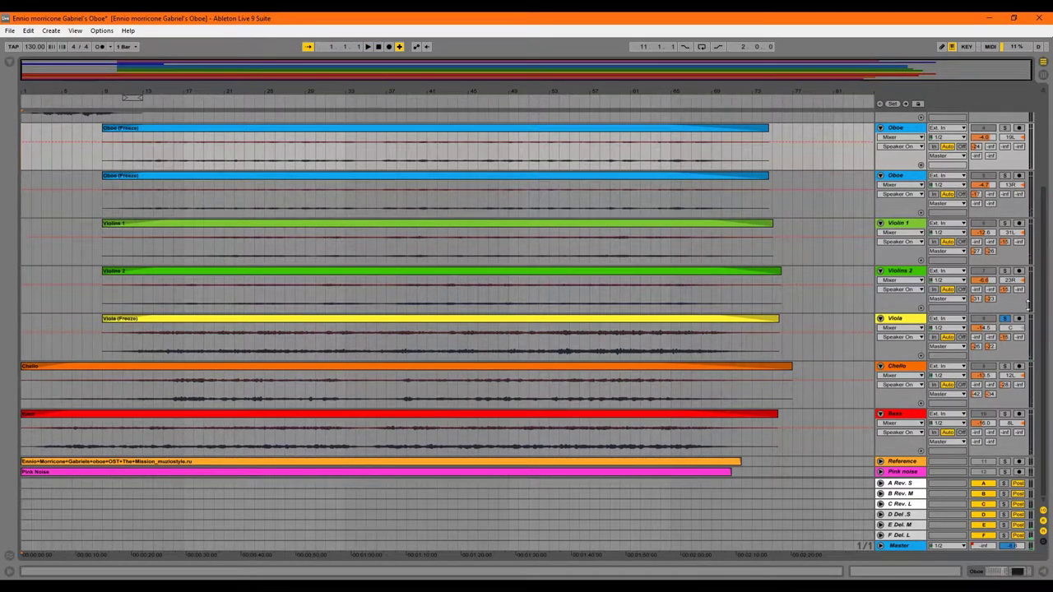
- Clear the Viola solo, solo Violin 1 and Violins 2 together, audition them from around bar 34 and stop playback
click(1006, 319)
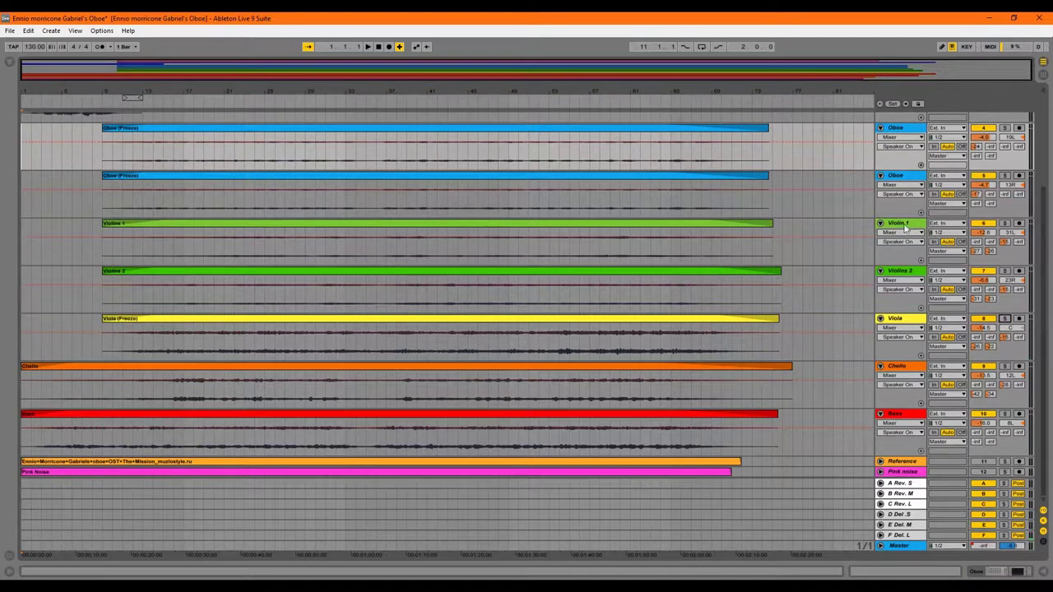
click(1005, 223)
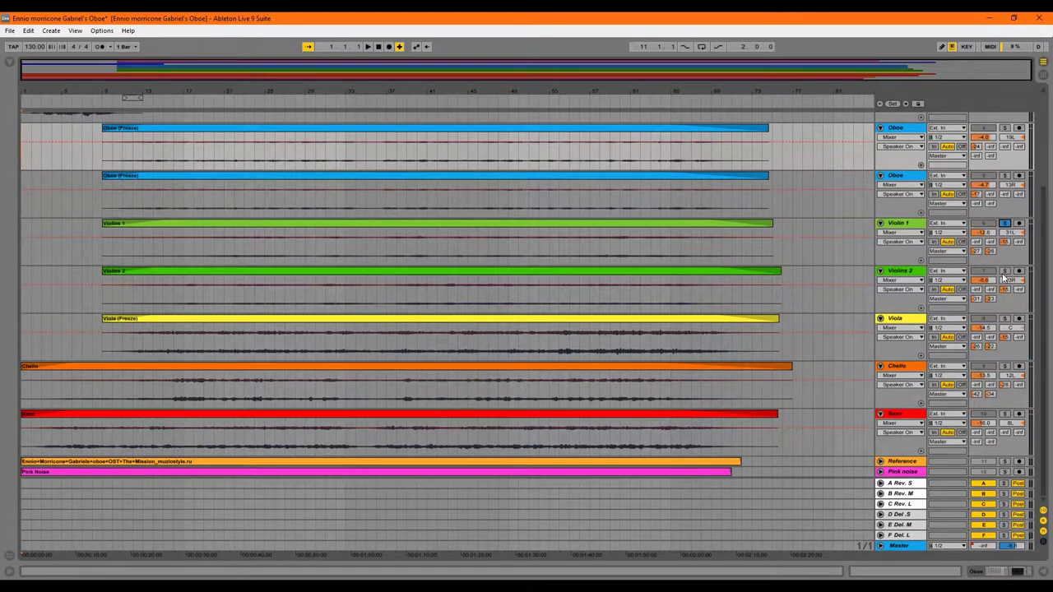
click(1005, 272)
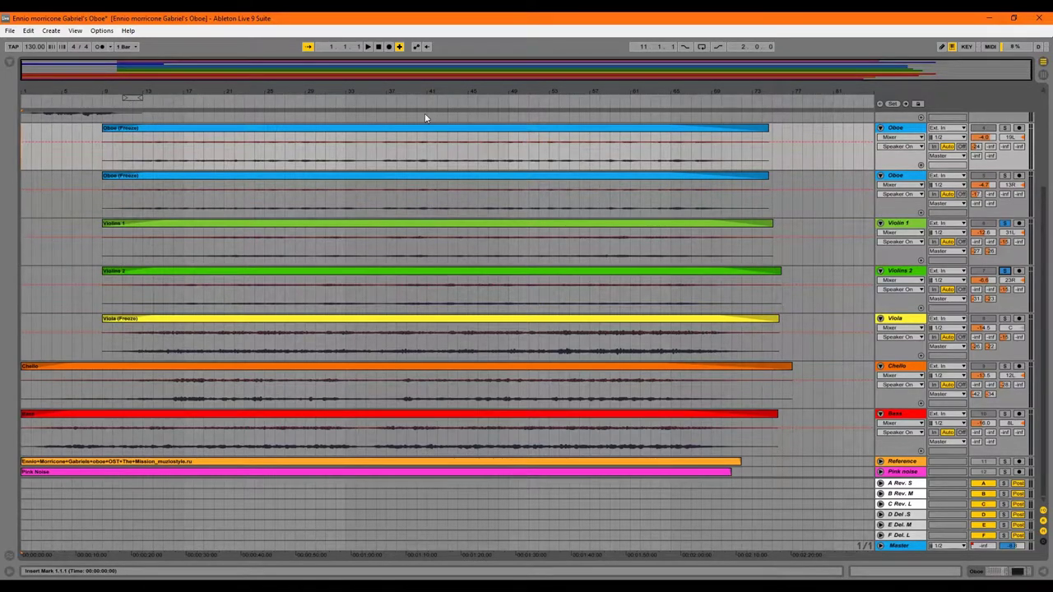
scroll(461, 173, up, 3)
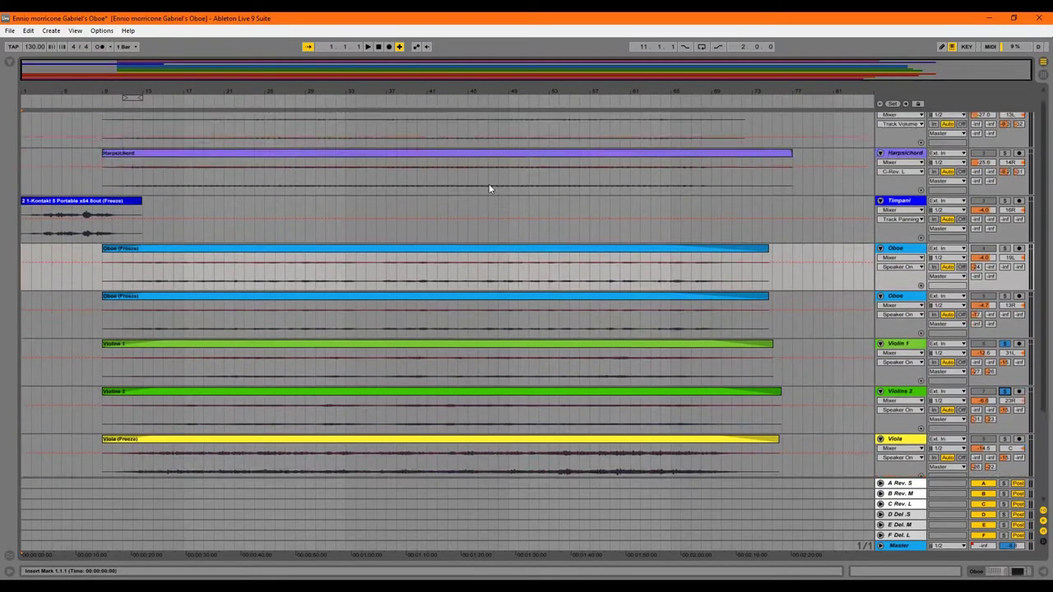
scroll(488, 188, down, 3)
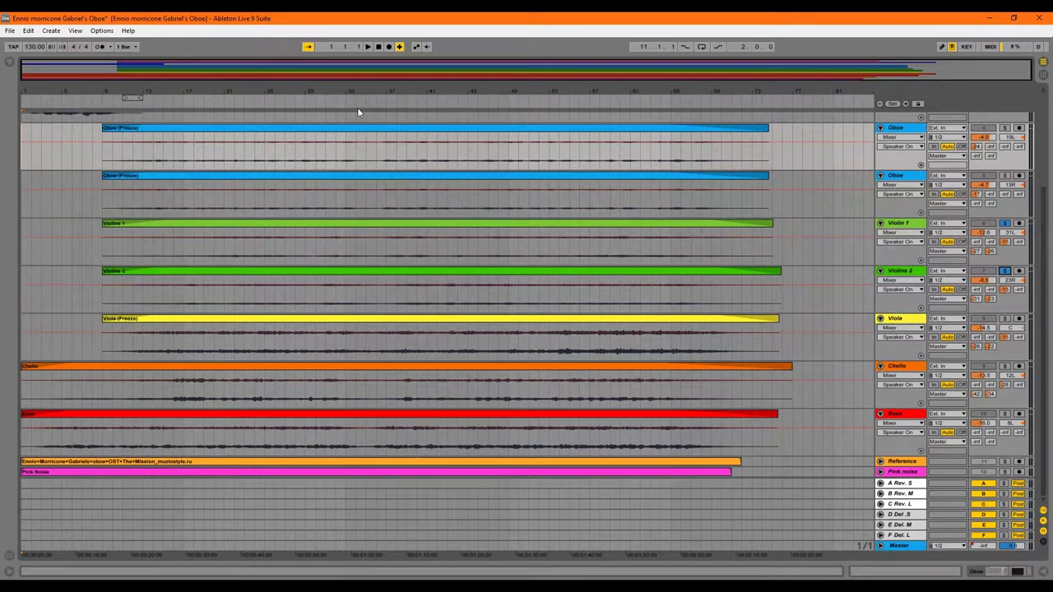
click(362, 98)
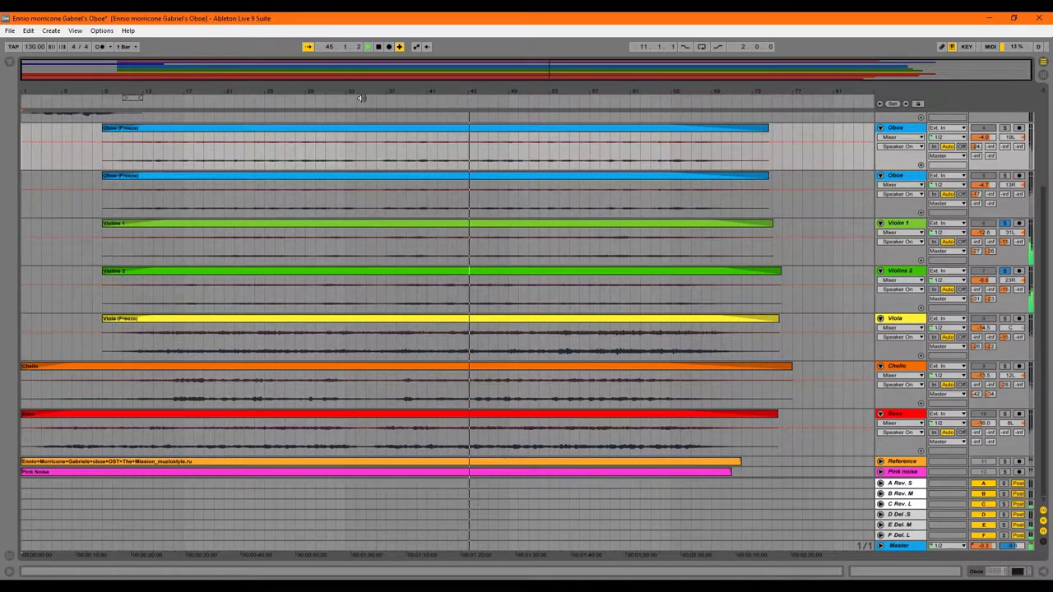
click(380, 47)
click(380, 46)
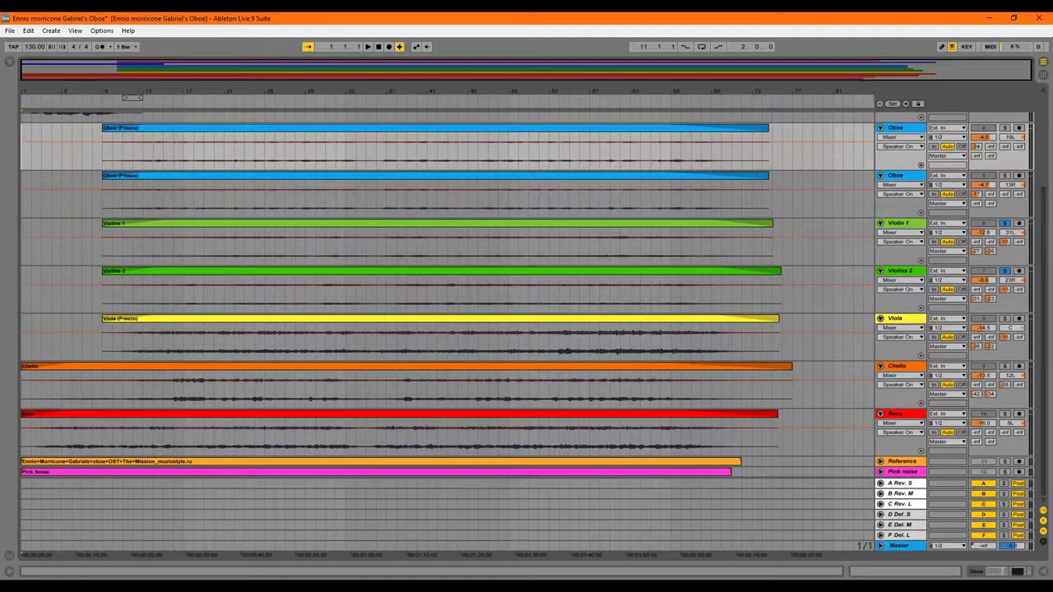
- Examine the EQ Eight, Compressor and Utility devices on the selected Oboe track, and hide the device chain
key(shift+Tab)
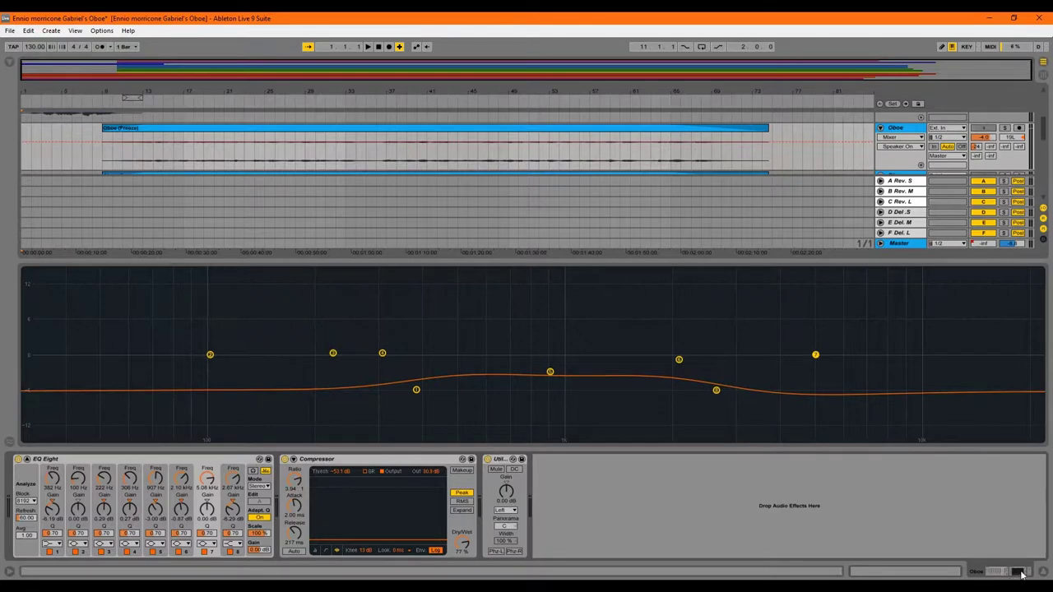
key(ctrl+alt+l)
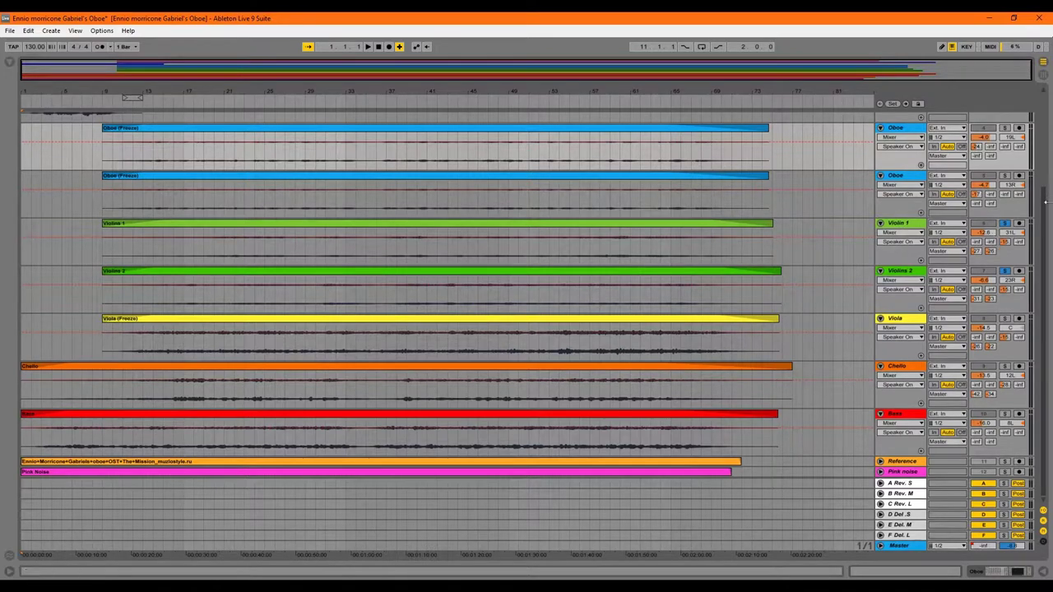
- Audition the violins from around bar 60, adding Viola, Chello and Bass to the solo, and stop and clear all solos
click(625, 104)
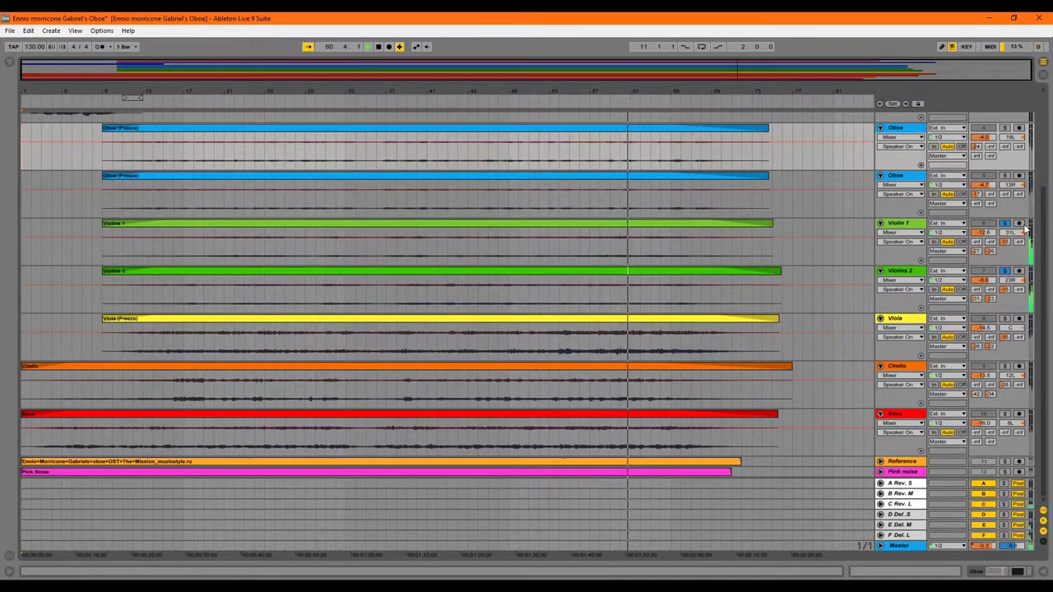
click(1005, 366)
click(1005, 414)
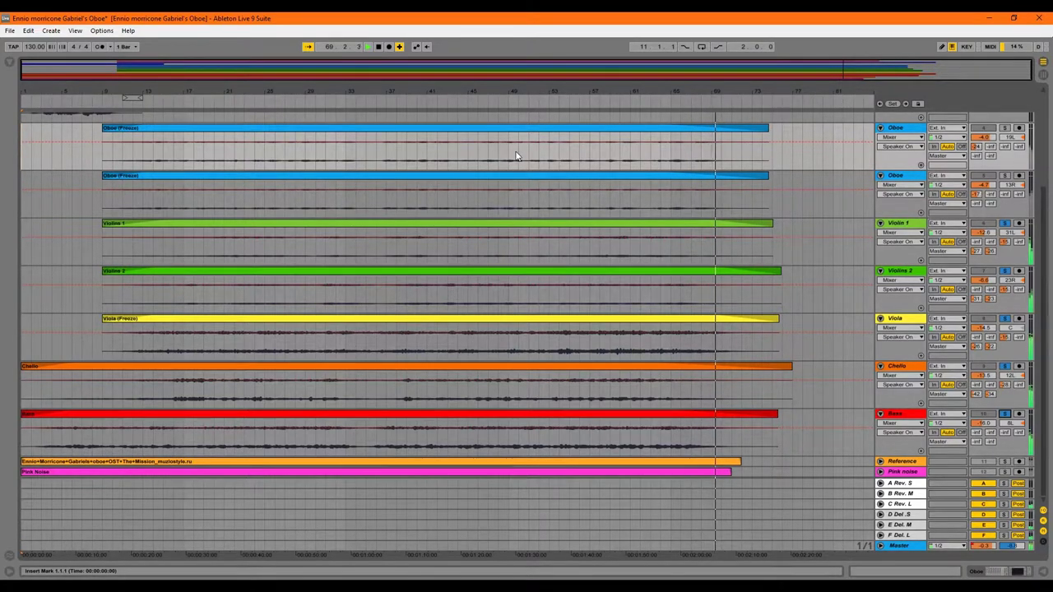
click(380, 47)
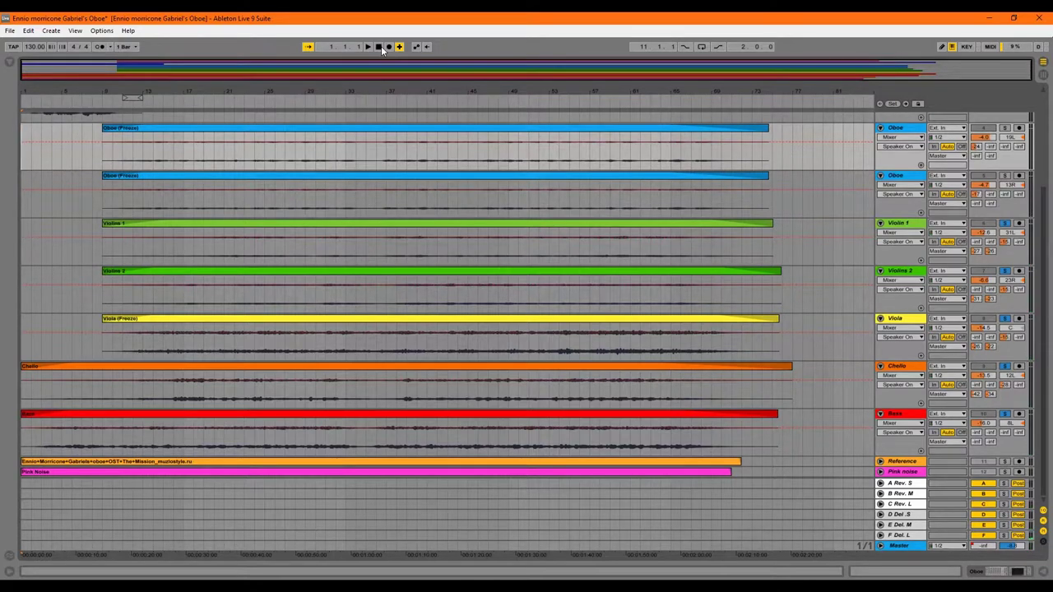
click(1005, 224)
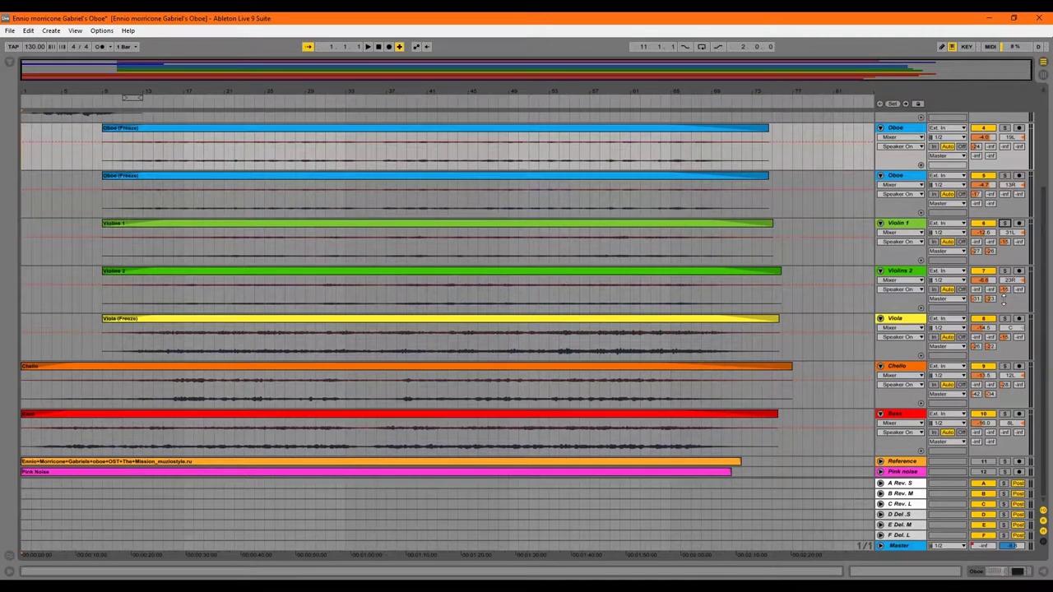
- Enable the Pink noise track, lower its volume to -36.0 dB and audition it in solo, then with the full mix
scroll(797, 329, up, 3)
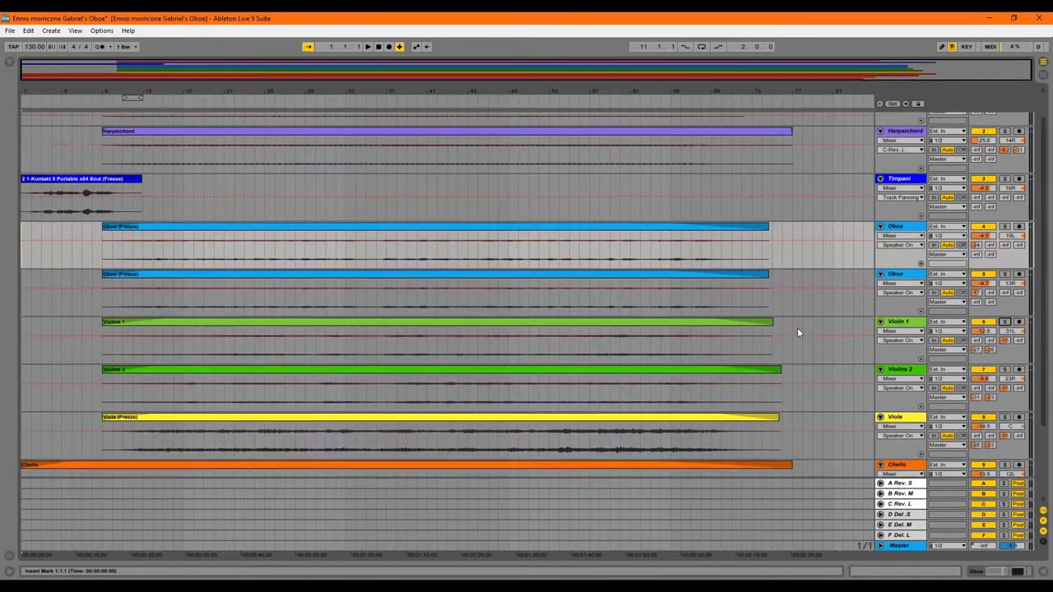
scroll(798, 324, up, 1)
scroll(831, 263, down, 5)
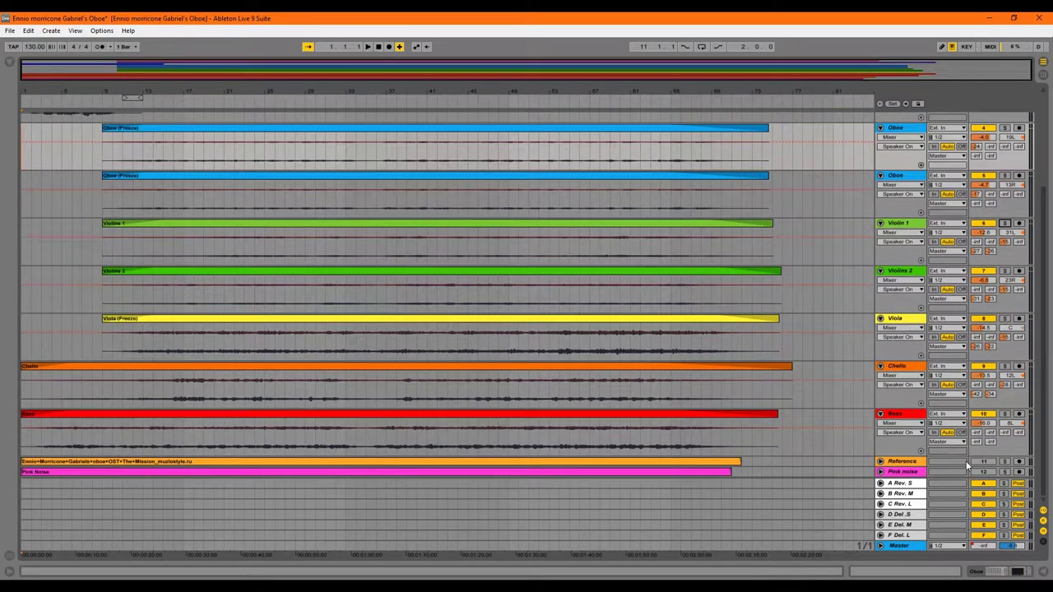
click(984, 471)
key(Tab)
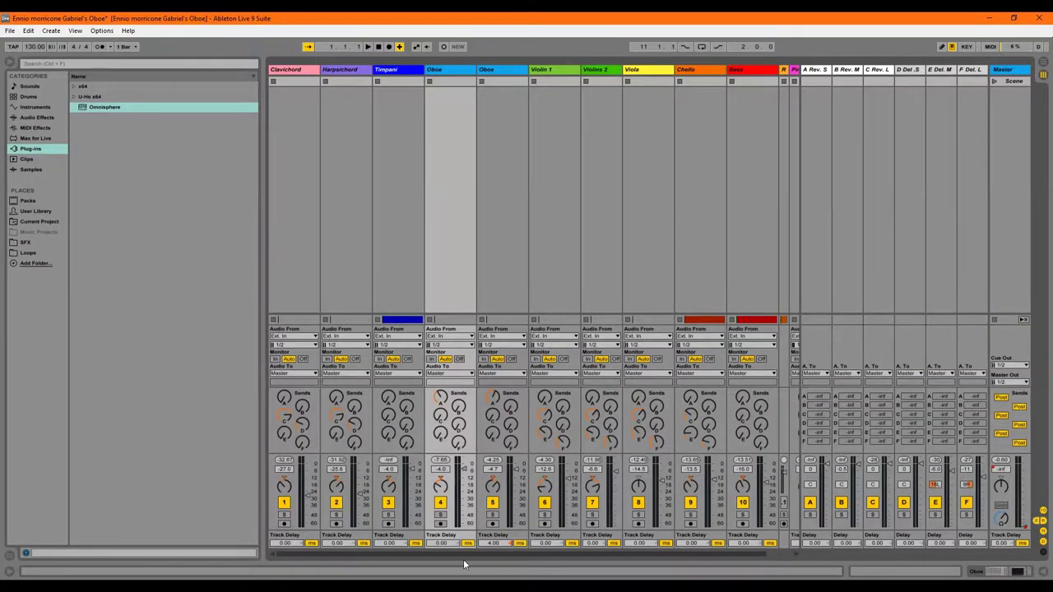
scroll(471, 556, right, 1)
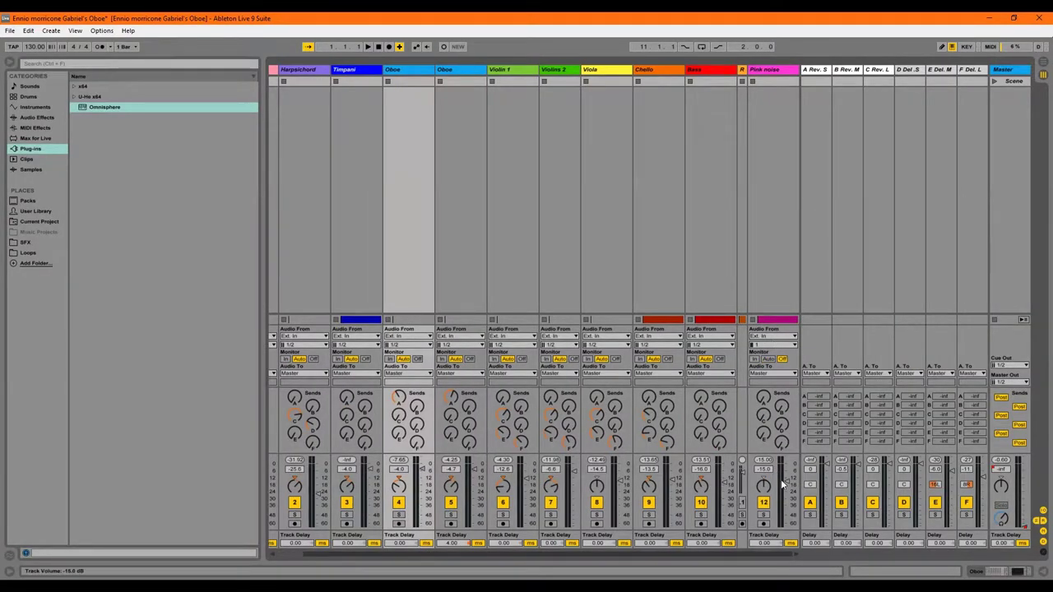
mouse_move(782, 502)
mouse_down()
mouse_move(783, 512)
mouse_move(787, 503)
mouse_up()
click(764, 515)
key(space)
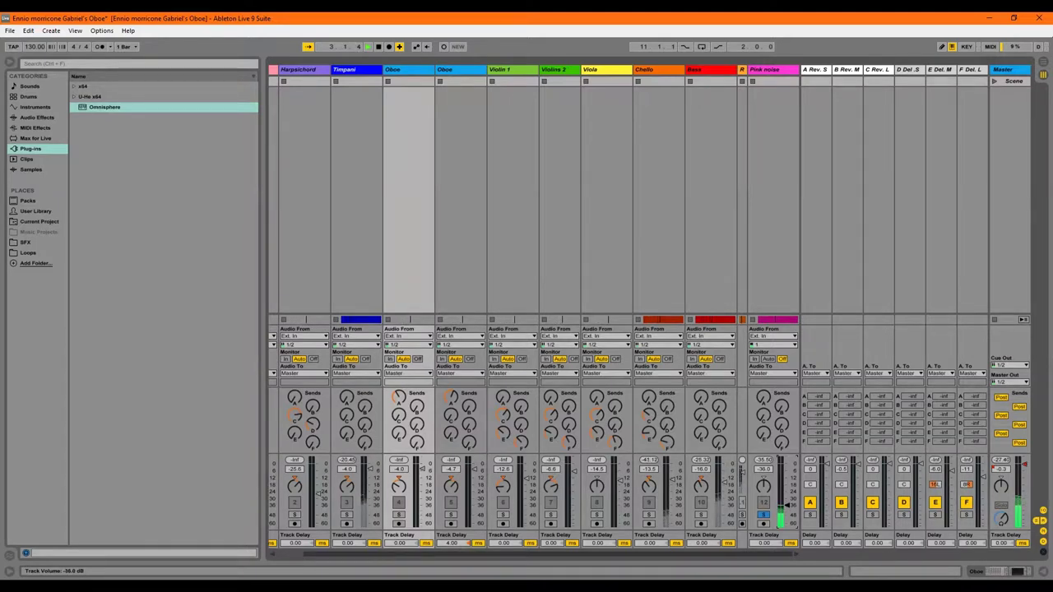
click(765, 515)
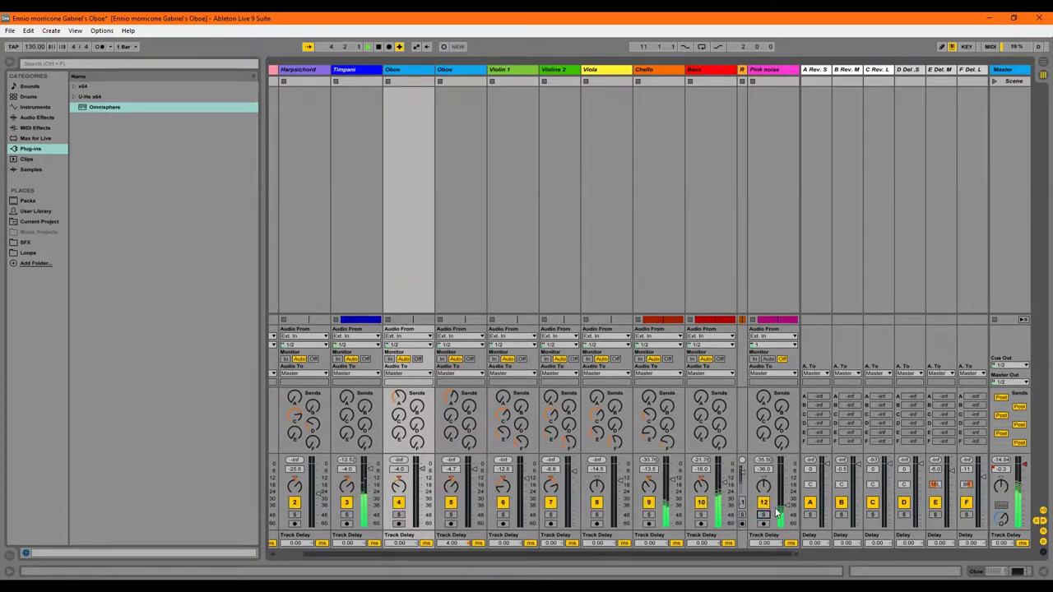
- Turn off the Pink noise track, stop playback and set its volume to -15.0 dB
click(765, 503)
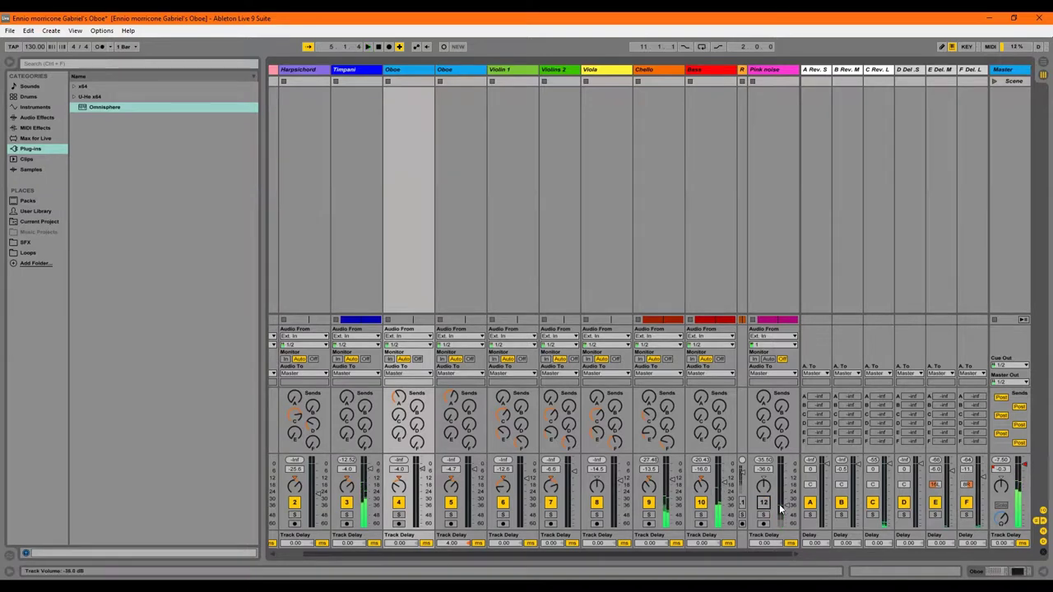
click(766, 470)
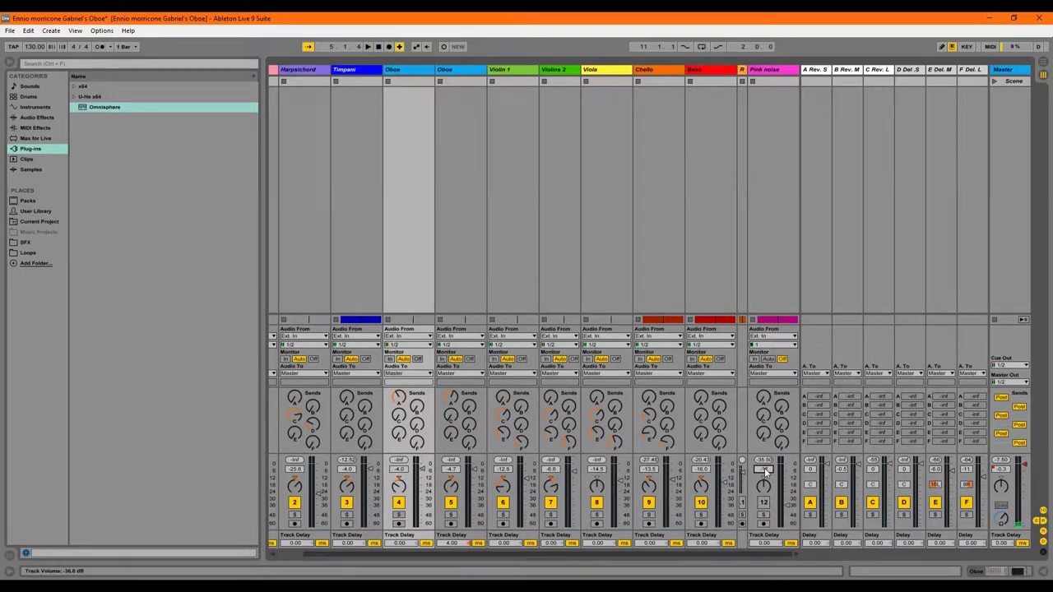
text(-15)
key(Return)
- Show the device chain of the Bass track and that of the Pink noise track
click(721, 71)
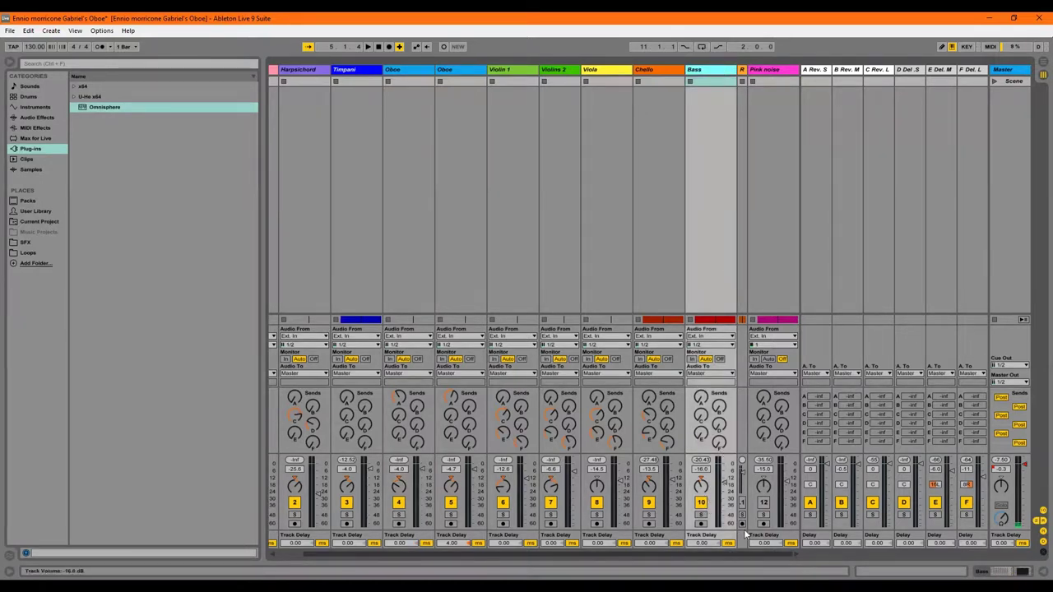
key(ctrl+alt+l)
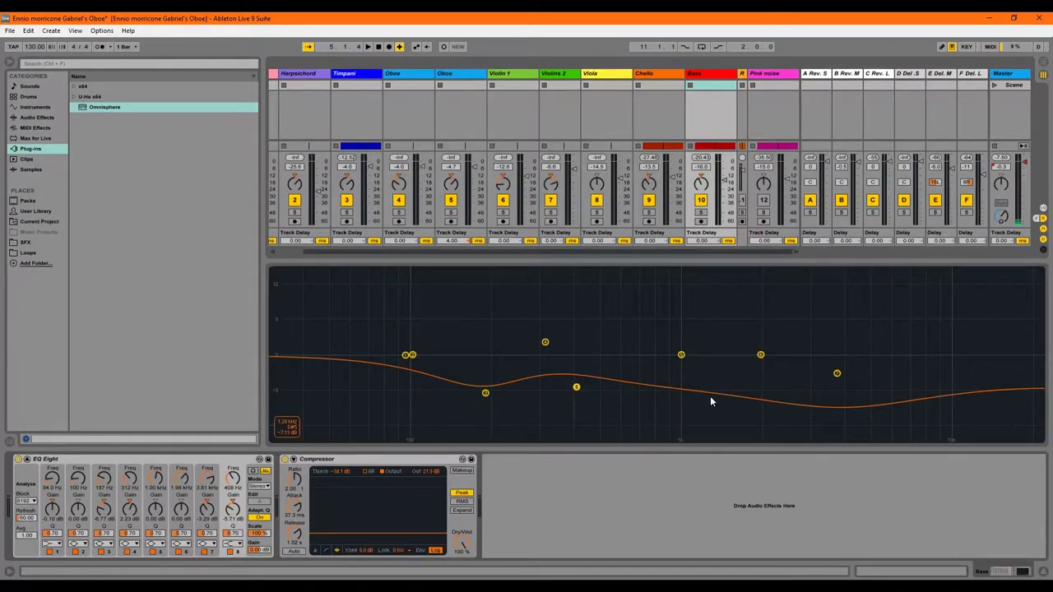
click(787, 75)
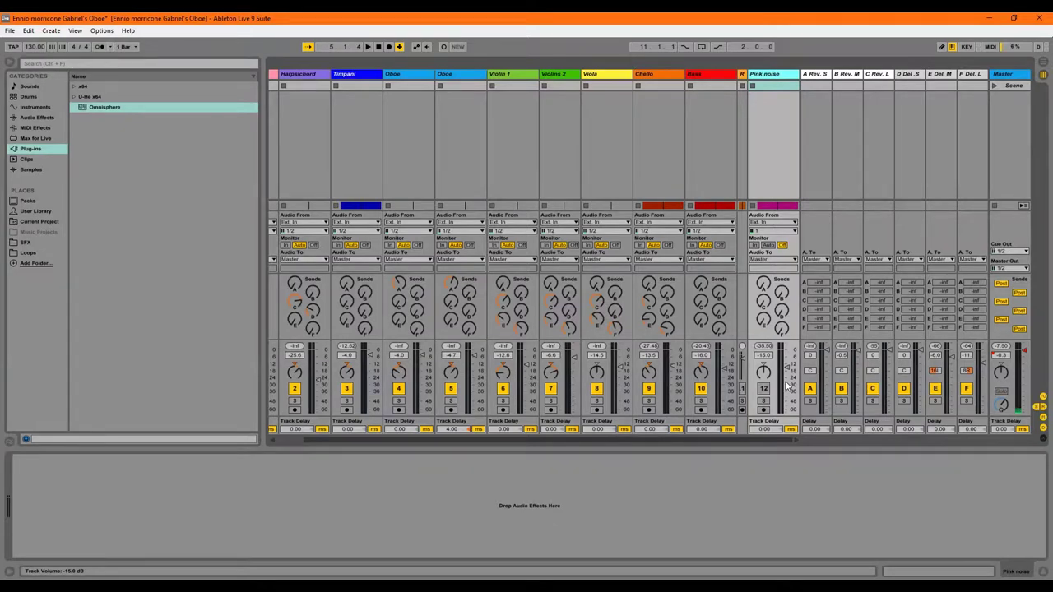
- Solo the Bass track, start playback in the arrangement and return to the Session view mixer with Pink noise in sight
click(702, 402)
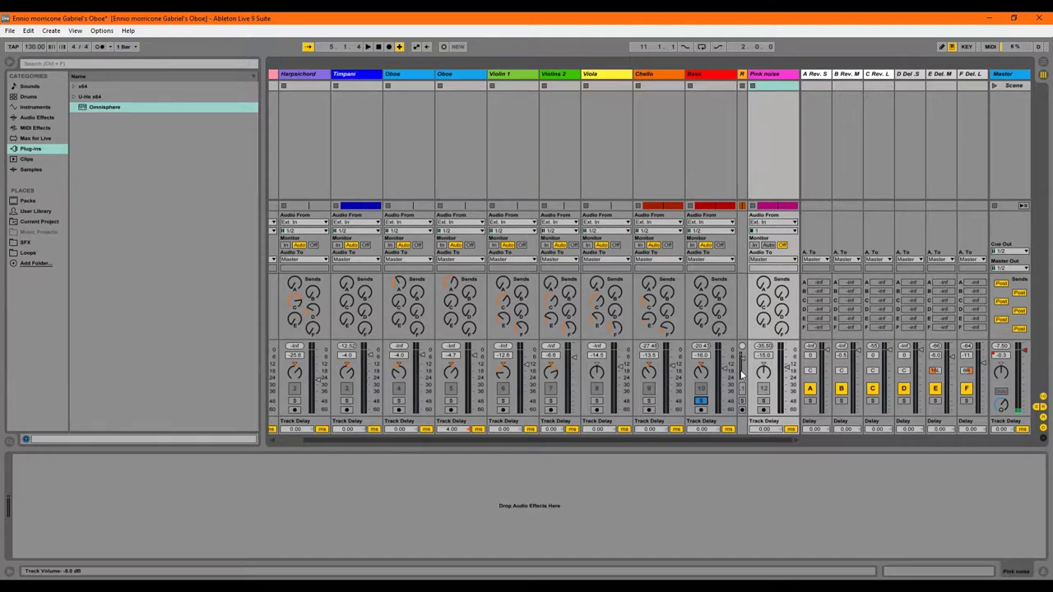
key(Tab)
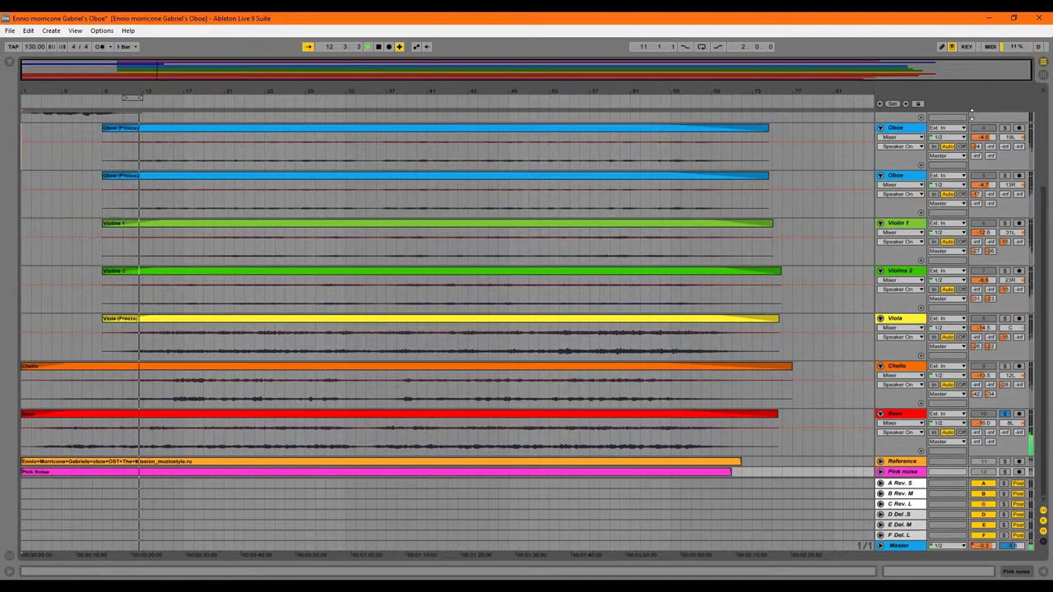
click(1041, 74)
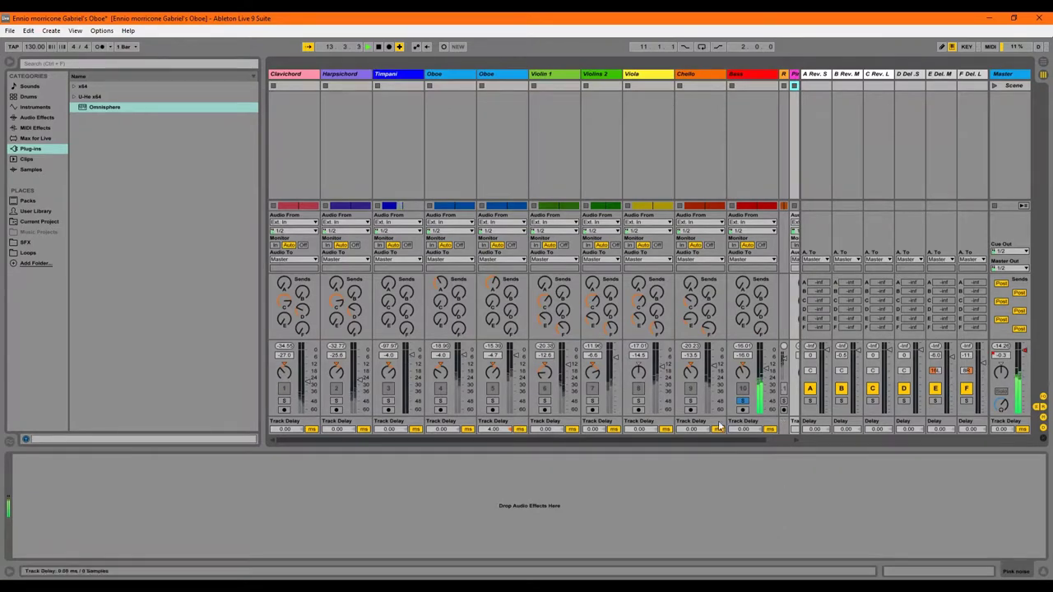
scroll(691, 437, right, 1)
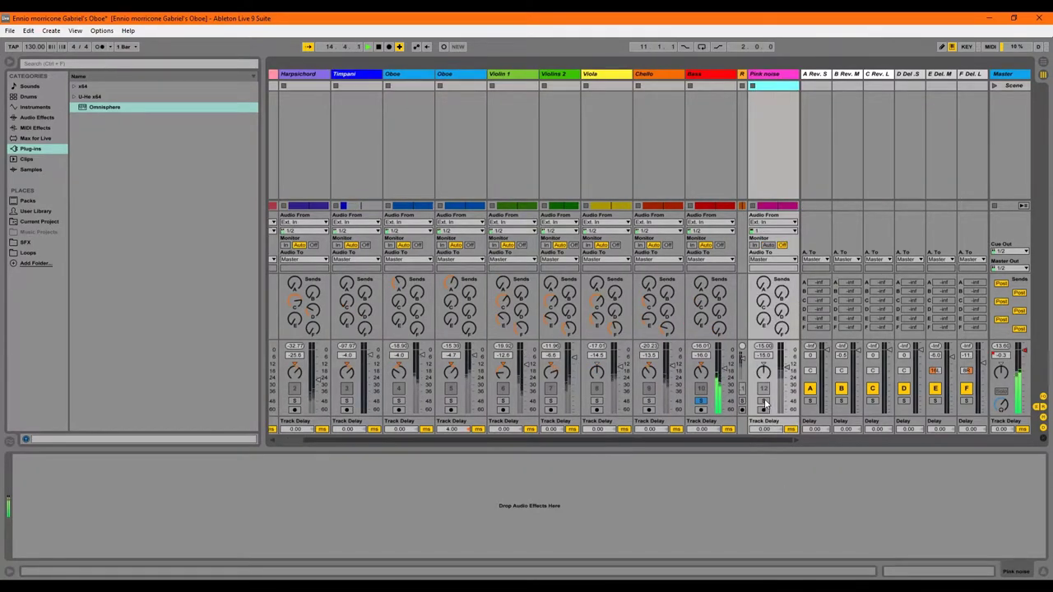
- Balance Bass against Pink noise in solo, with Pink noise at -29.3 dB and Bass at -24.0 dB, and clear both solos
click(763, 401)
drag(786, 366, 787, 385)
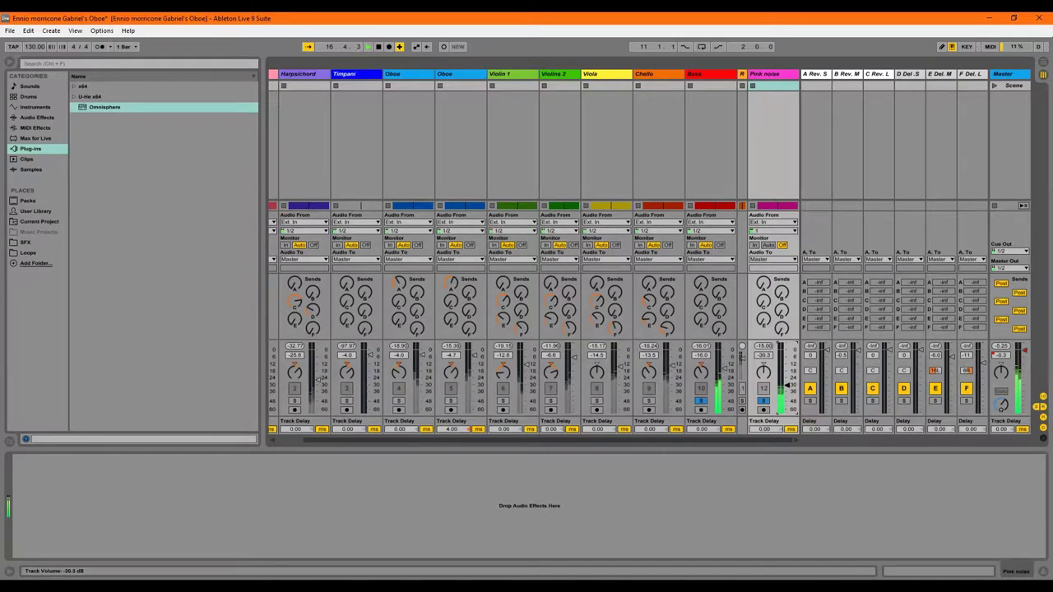
drag(725, 370, 725, 392)
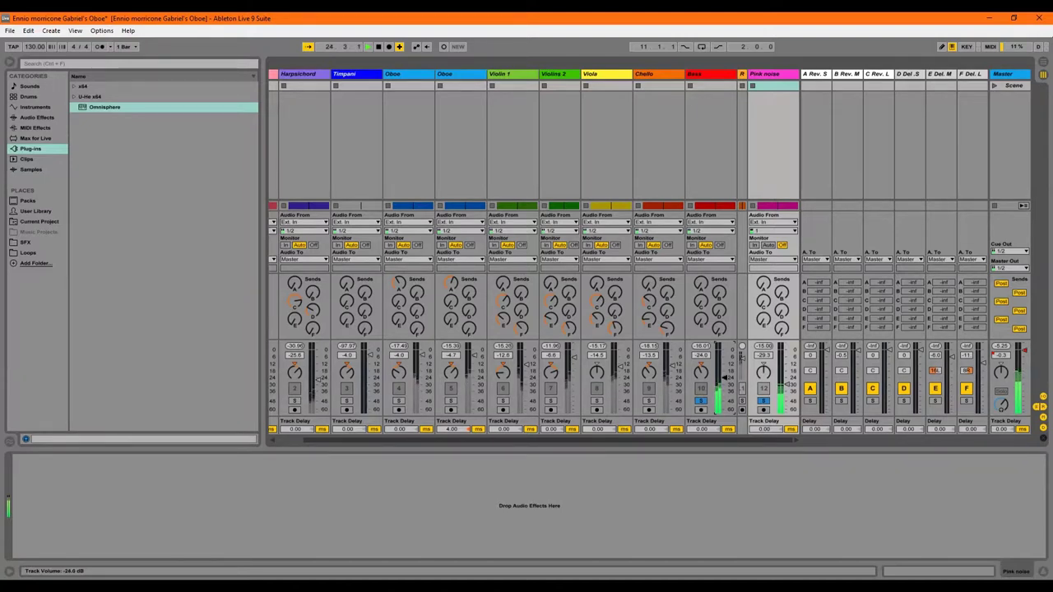
click(763, 402)
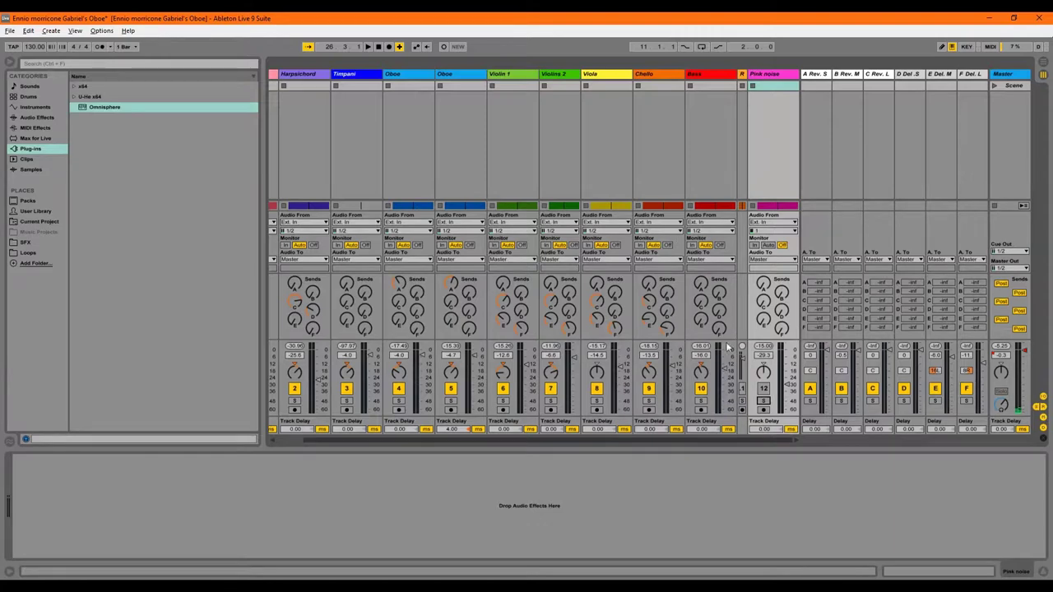
- Examine the Bass track's EQ Eight curve and Compressor settings, and return to the Arrangement view
click(707, 102)
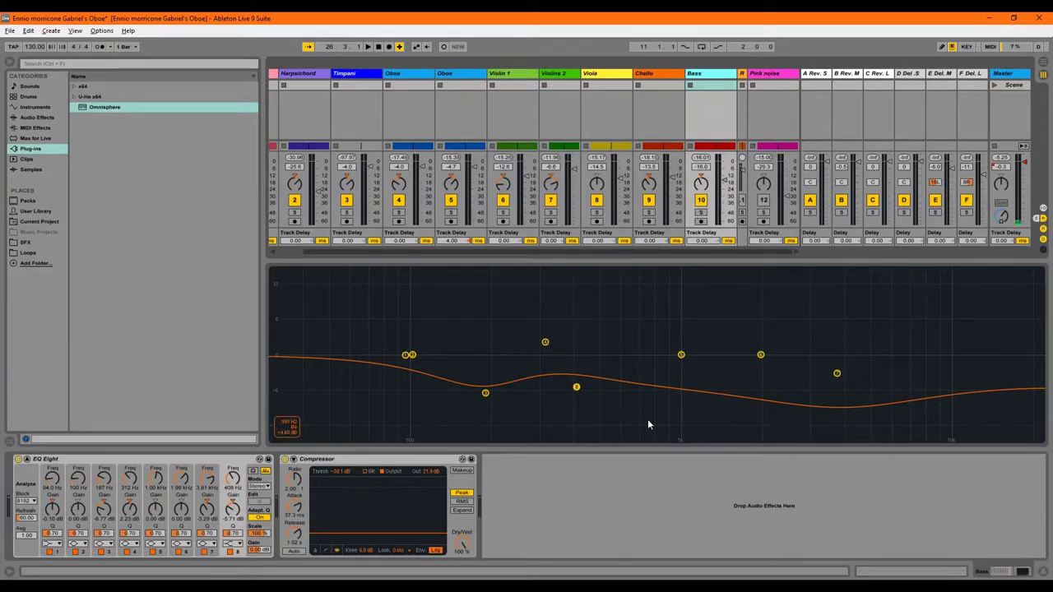
click(1020, 573)
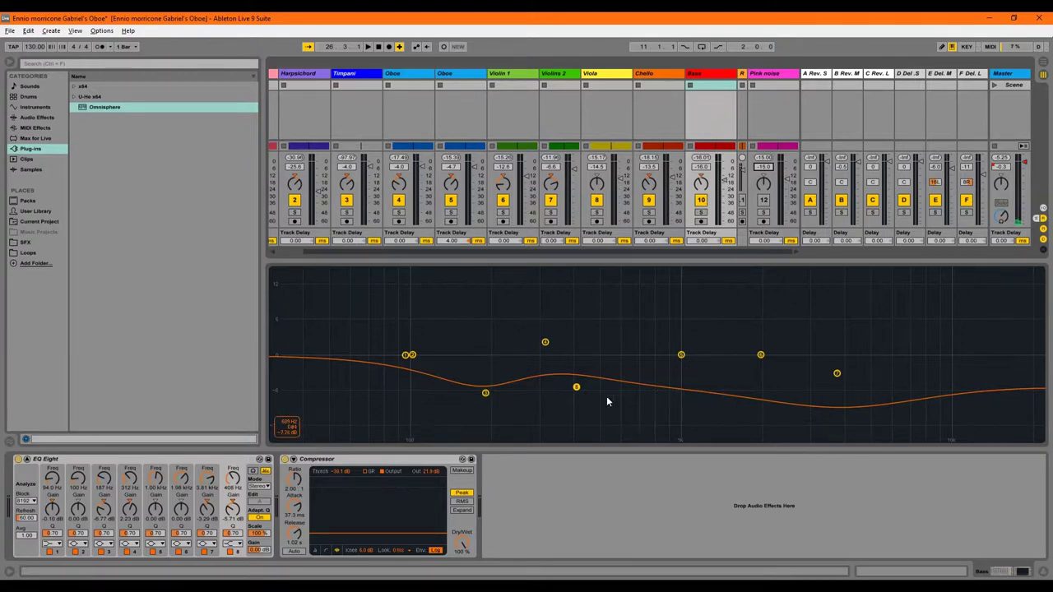
click(697, 76)
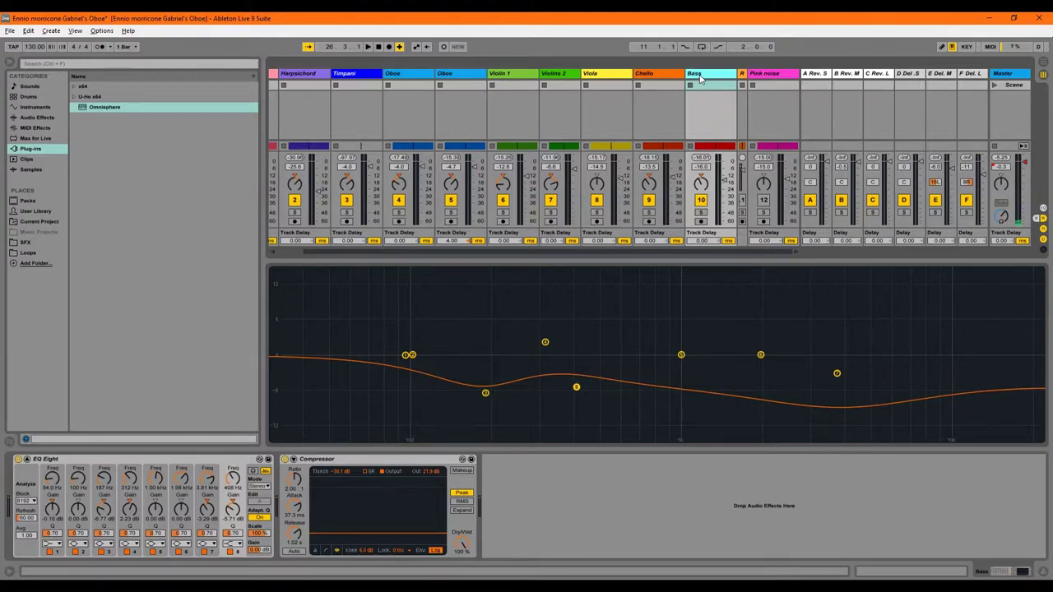
click(1042, 64)
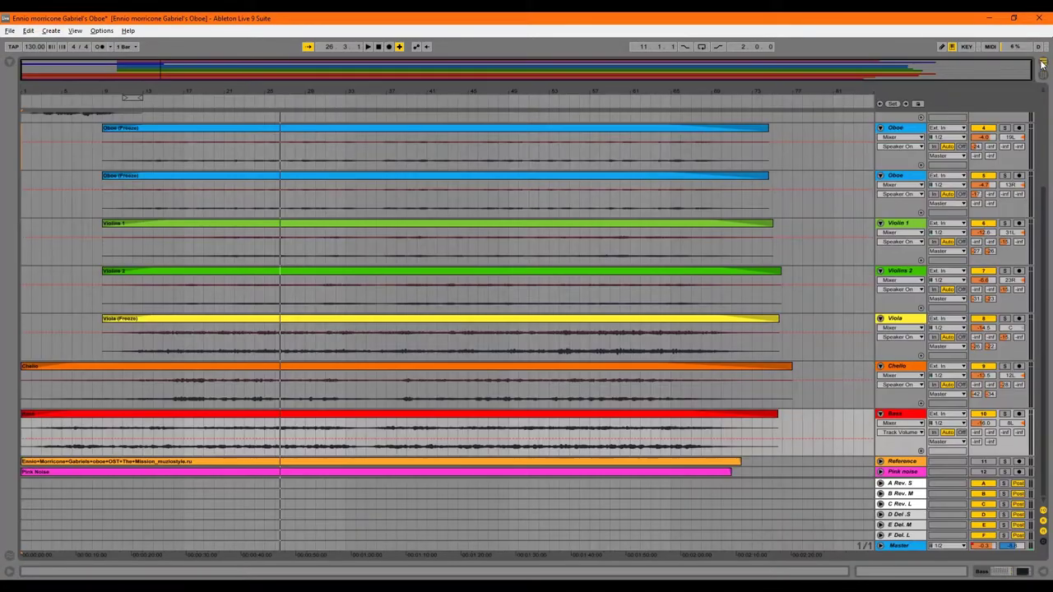
- Open the Master track's device chain and bypass the Mastering pack rack, using the Utility device instead
click(898, 546)
click(979, 574)
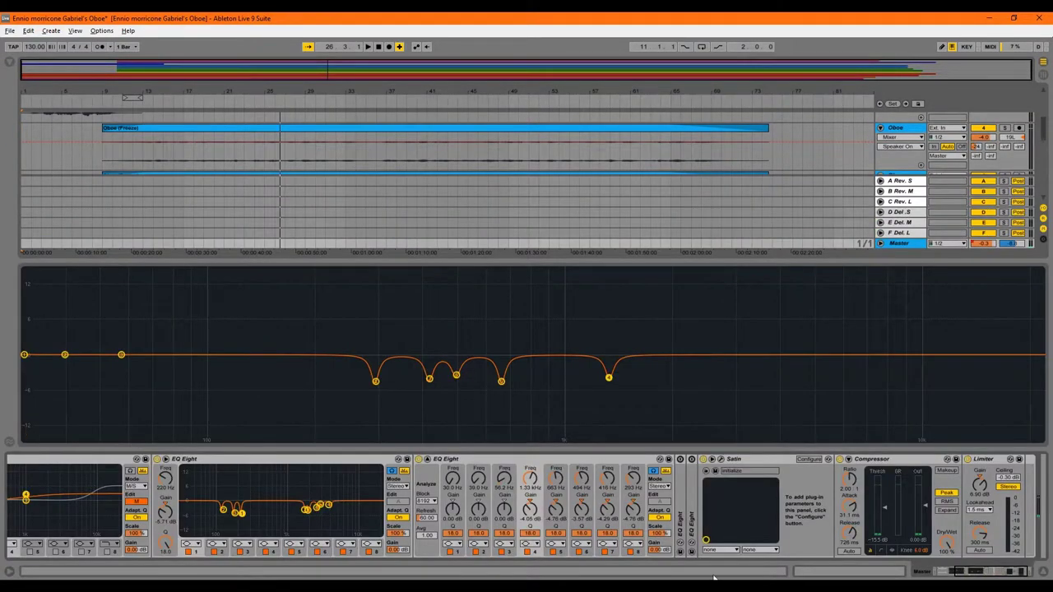
drag(1009, 576, 850, 576)
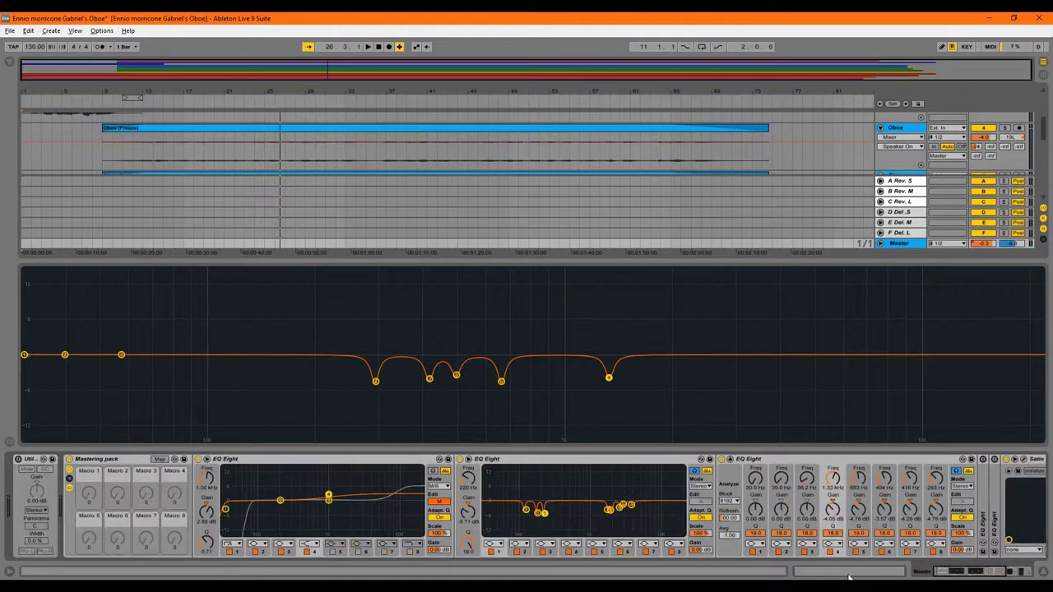
click(69, 459)
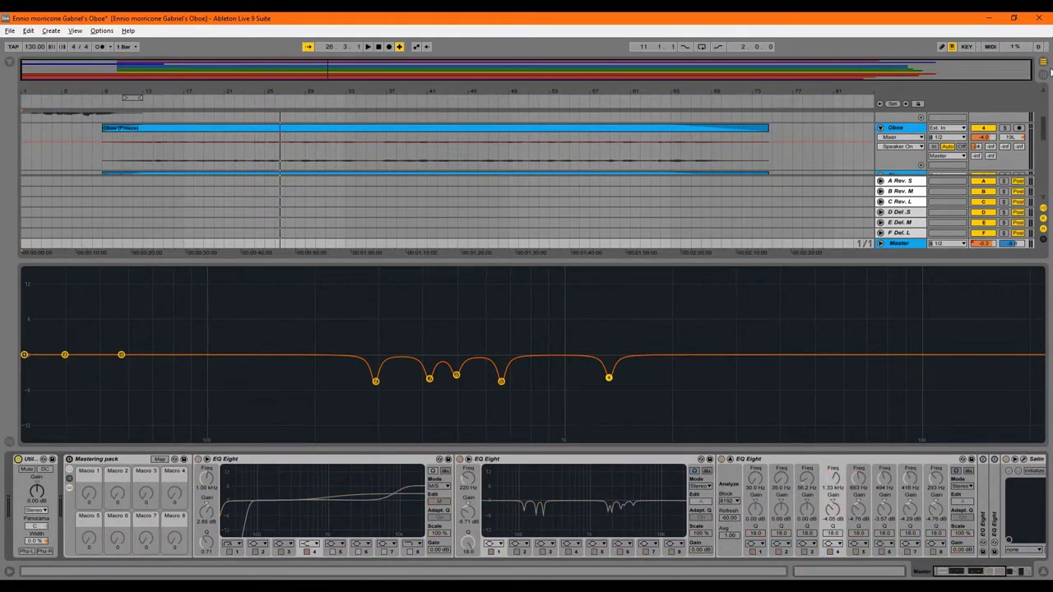
- Show the Bass track's device chain in the Session view mixer with the Pink noise track in sight
click(1043, 63)
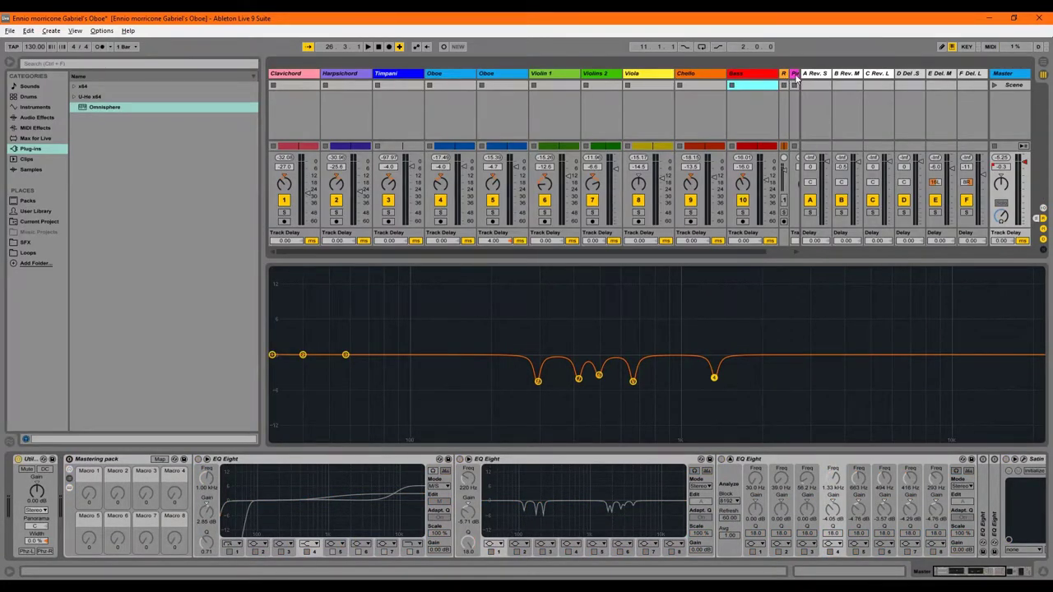
drag(731, 253, 763, 252)
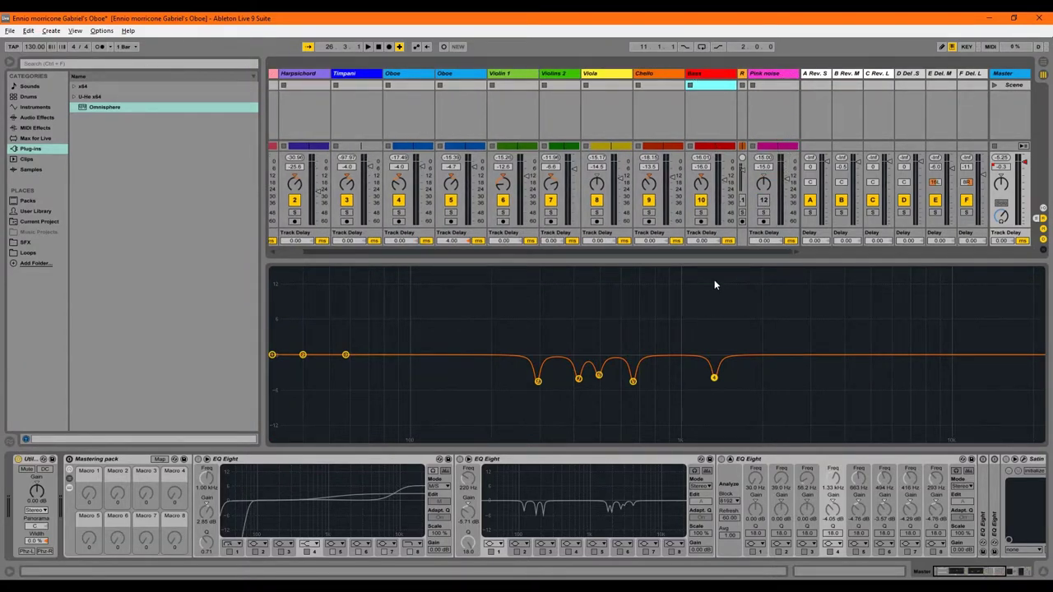
click(713, 81)
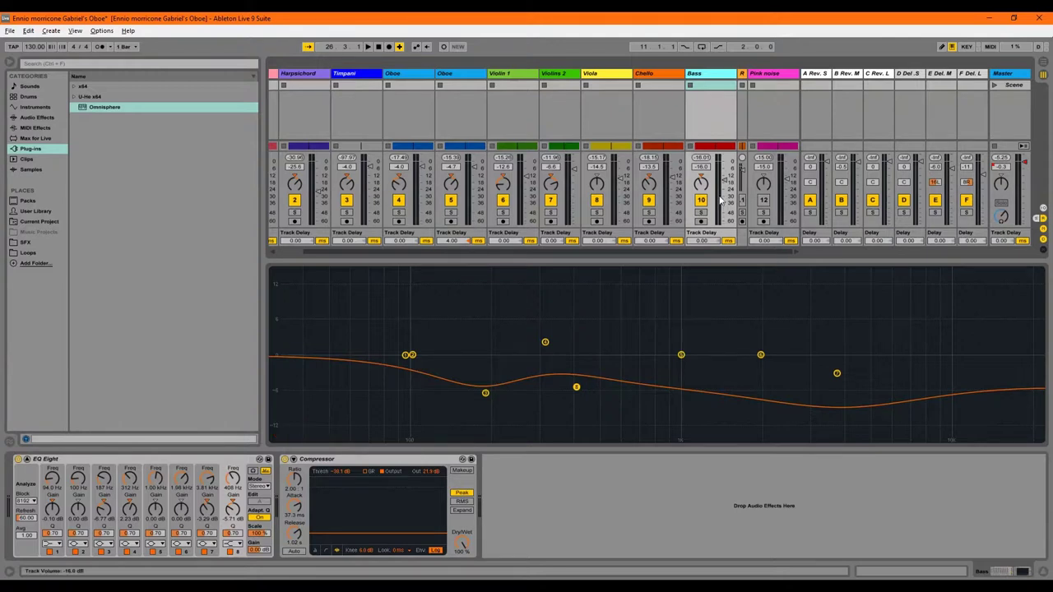
- Start playback and solo the Bass track in the Arrangement view
key(space)
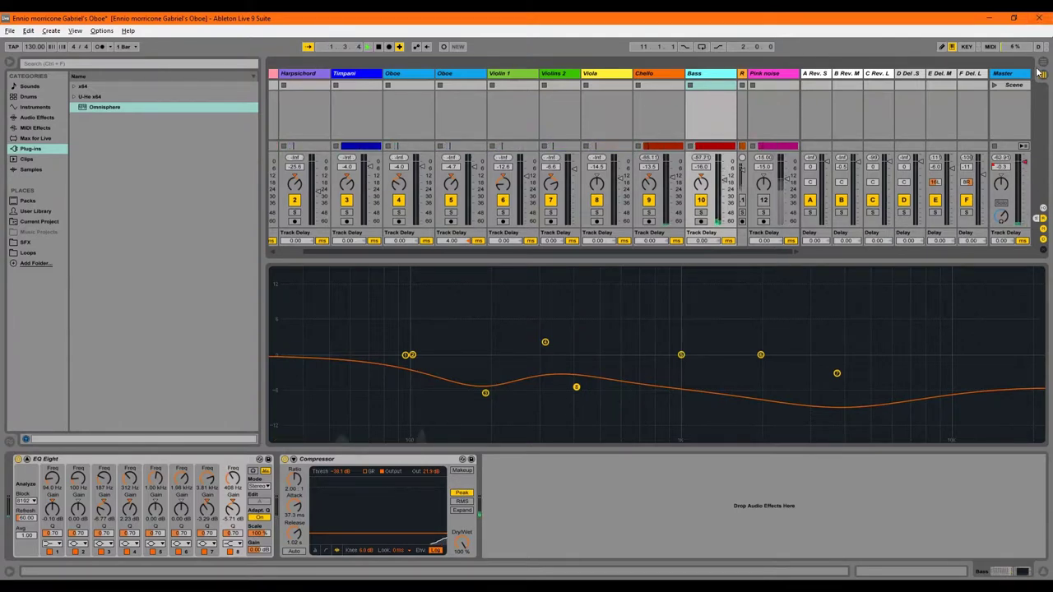
key(Tab)
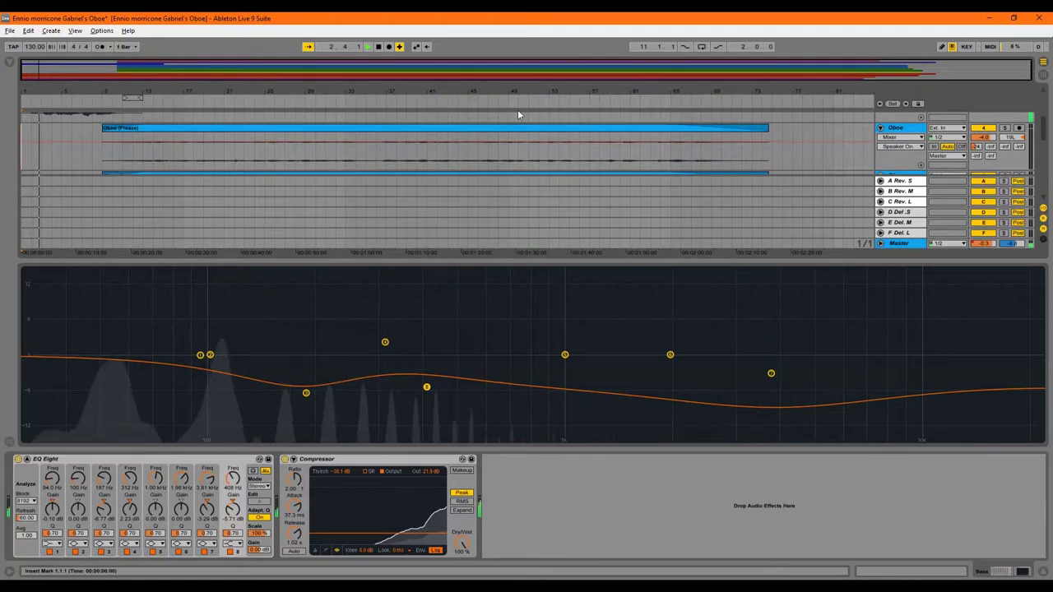
scroll(801, 147, down, 5)
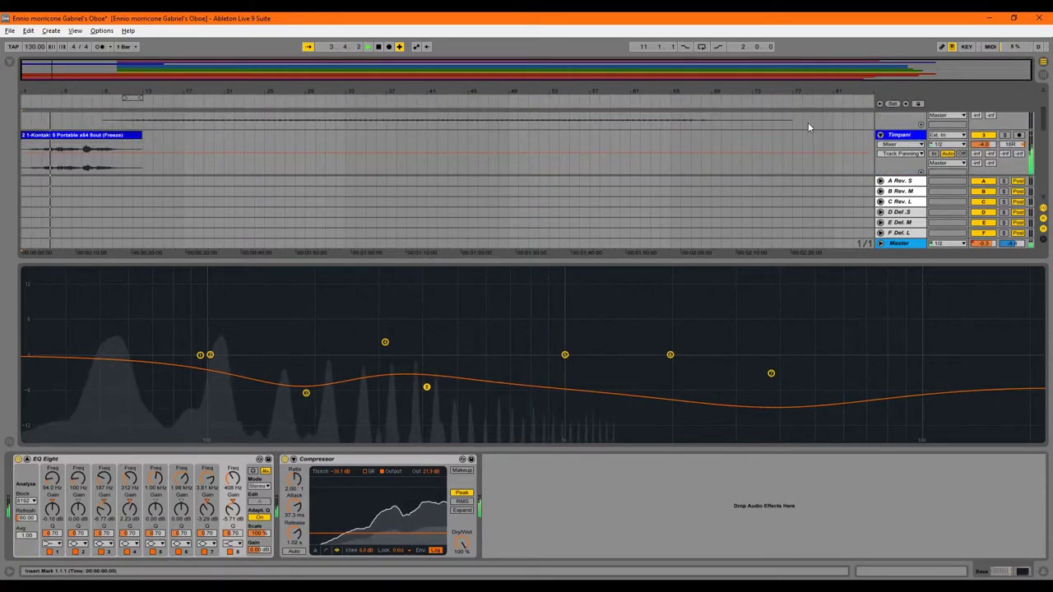
scroll(808, 122, down, 6)
scroll(845, 170, up, 3)
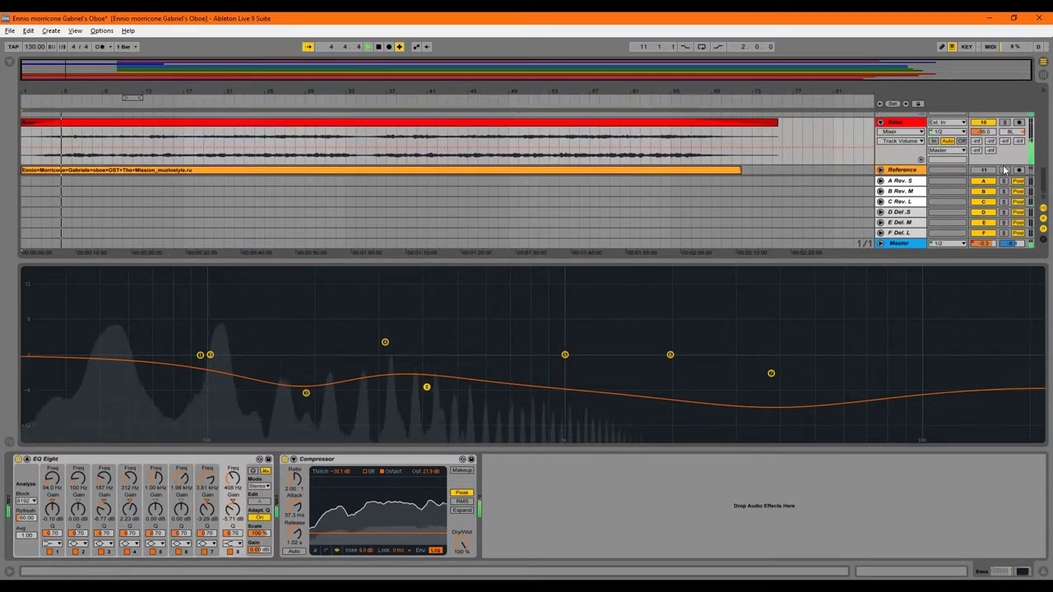
- Solo Pink noise alongside Bass in the Session view mixer and balance them with Pink noise at -31.0 dB and Bass at -22.0 dB
click(1044, 64)
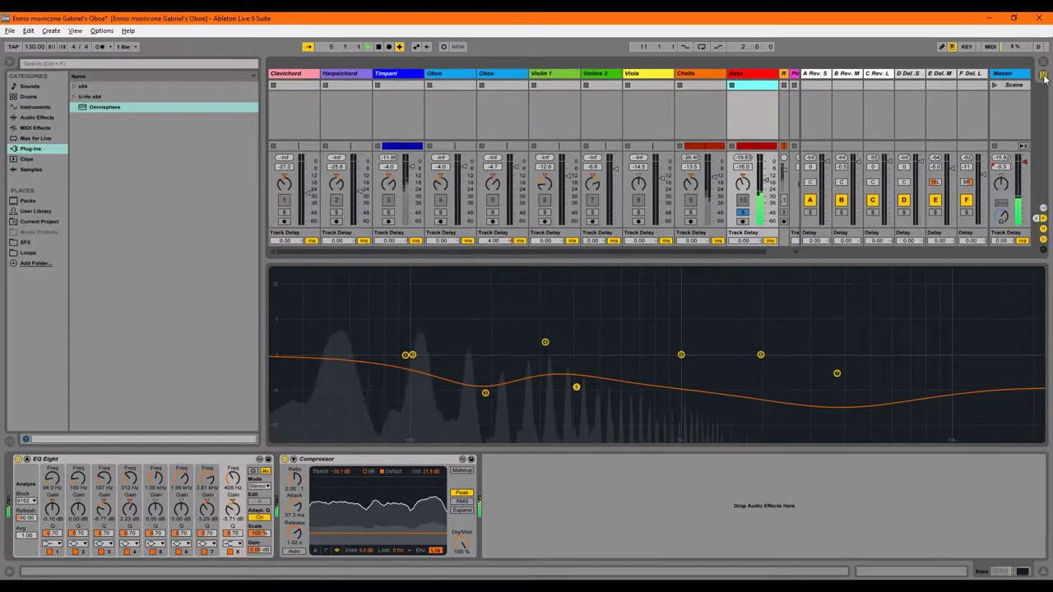
drag(567, 252, 616, 256)
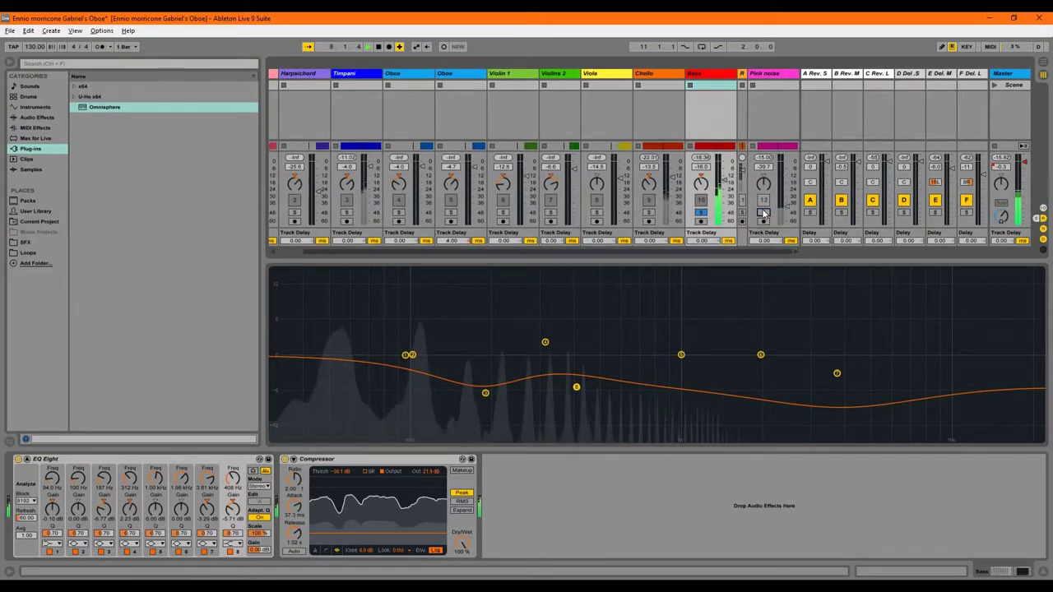
drag(779, 217, 787, 194)
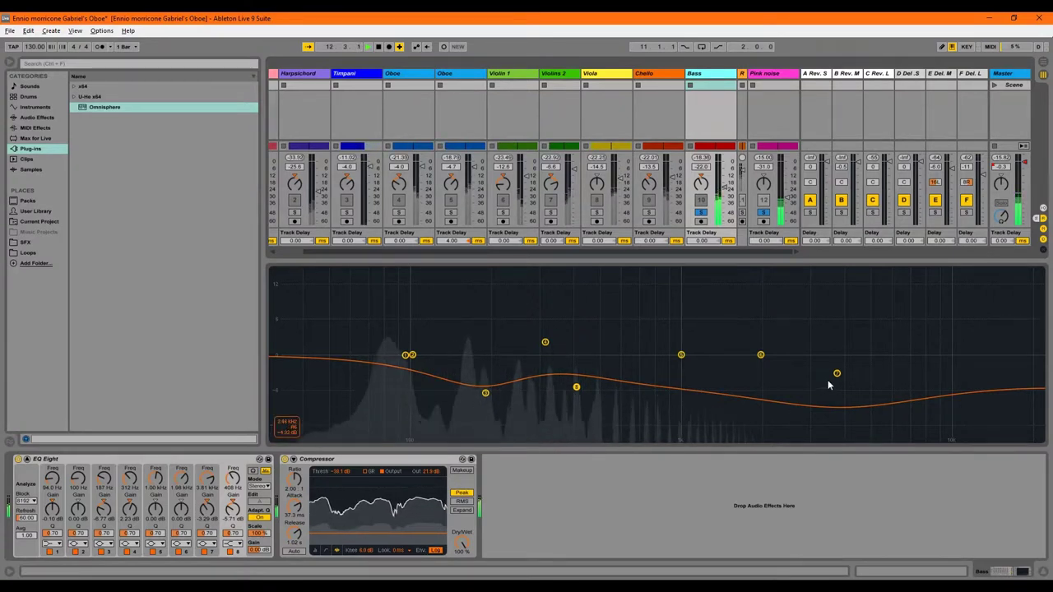
- Sweep band 7 of the Bass EQ Eight with a boost of about 14.3 dB near 472 Hz, and try a -4.35 dB cut at 514 Hz
drag(835, 374, 593, 273)
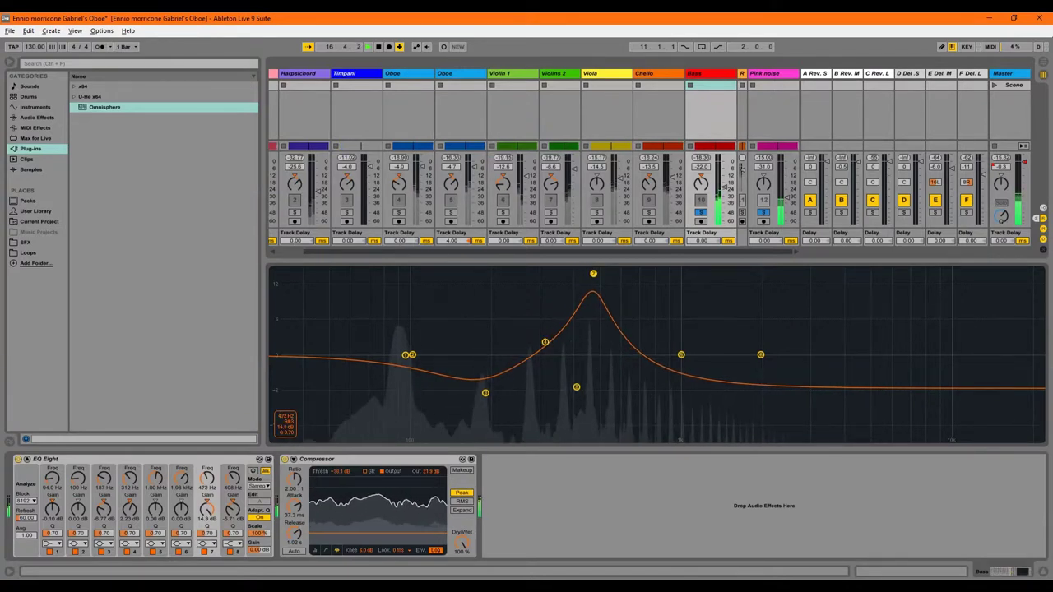
drag(593, 273, 603, 379)
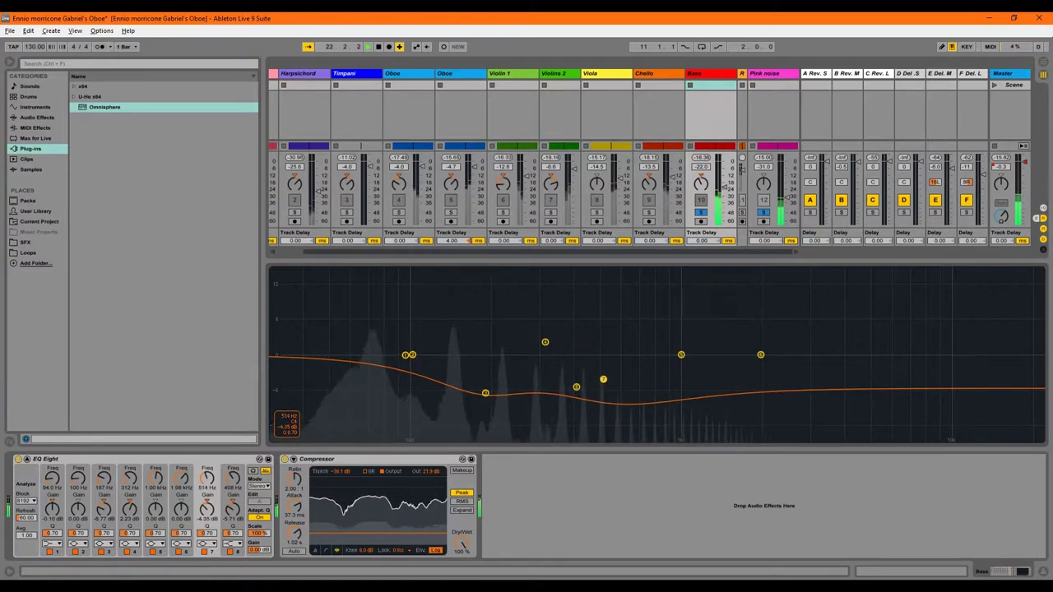
- Clear both solos, stop playback, and restore Bass to -16.0 dB and its EQ band 7 to 3.81 kHz and -3.29 dB
click(764, 212)
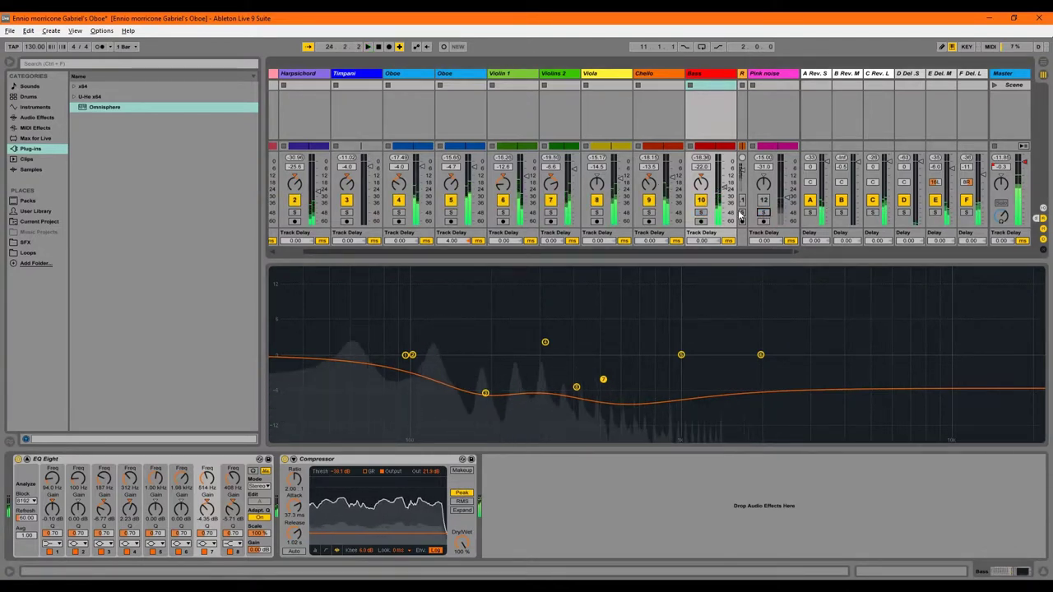
key(space)
drag(725, 189, 726, 182)
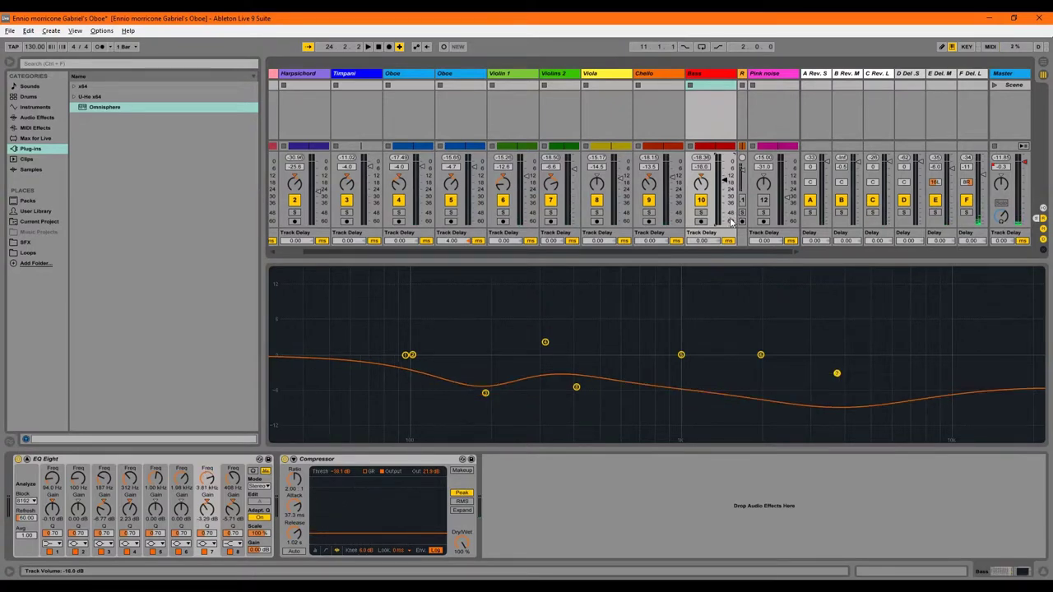
- Examine the Master chain and the EQ Eight and Compressor settings of the instrument tracks from Viola back to Harpsichord
click(1019, 76)
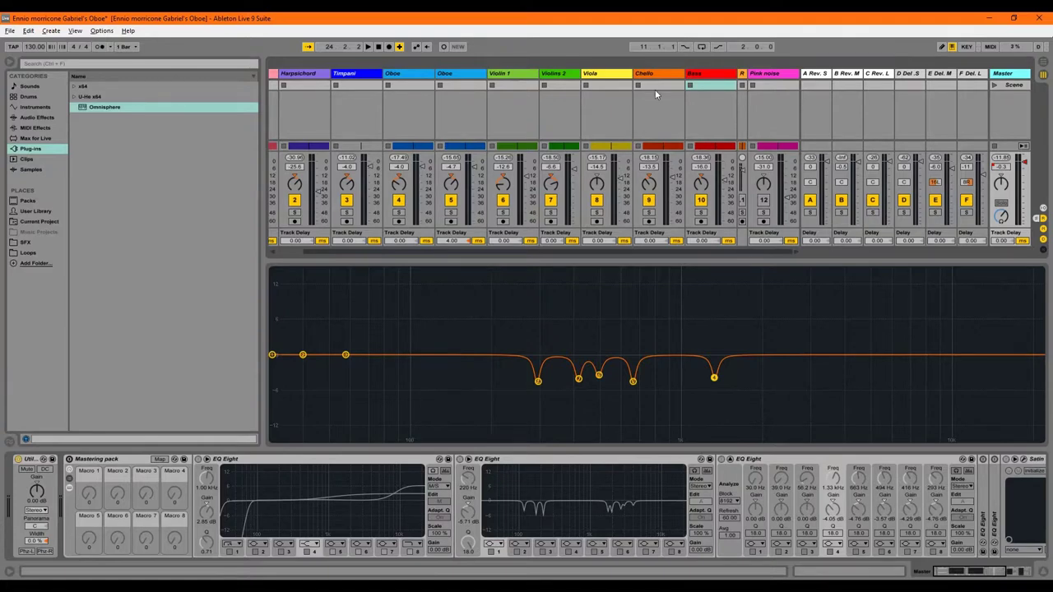
click(605, 74)
click(559, 74)
click(506, 73)
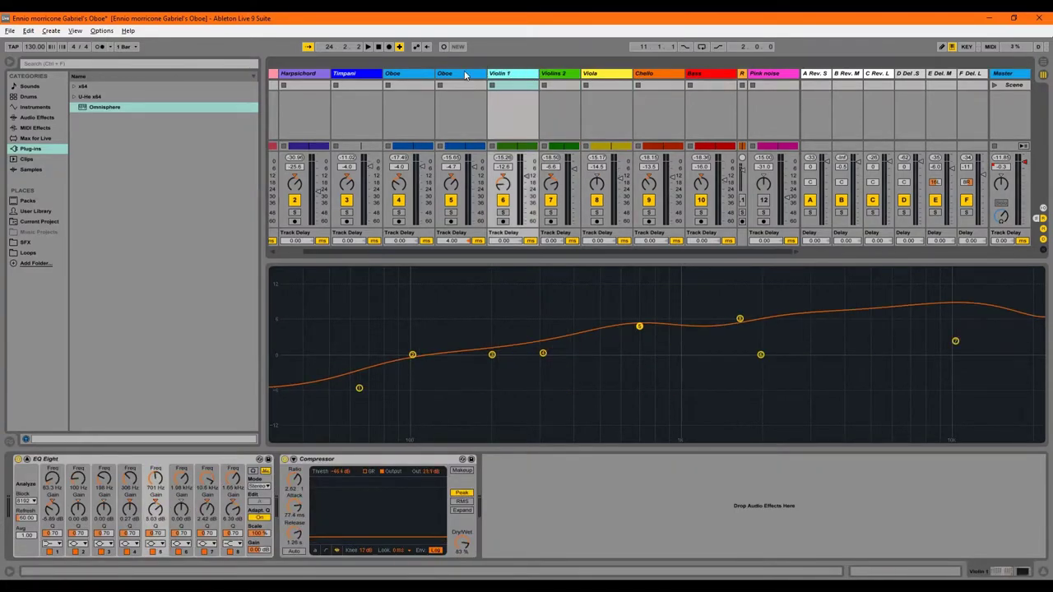
click(461, 74)
click(413, 74)
click(376, 73)
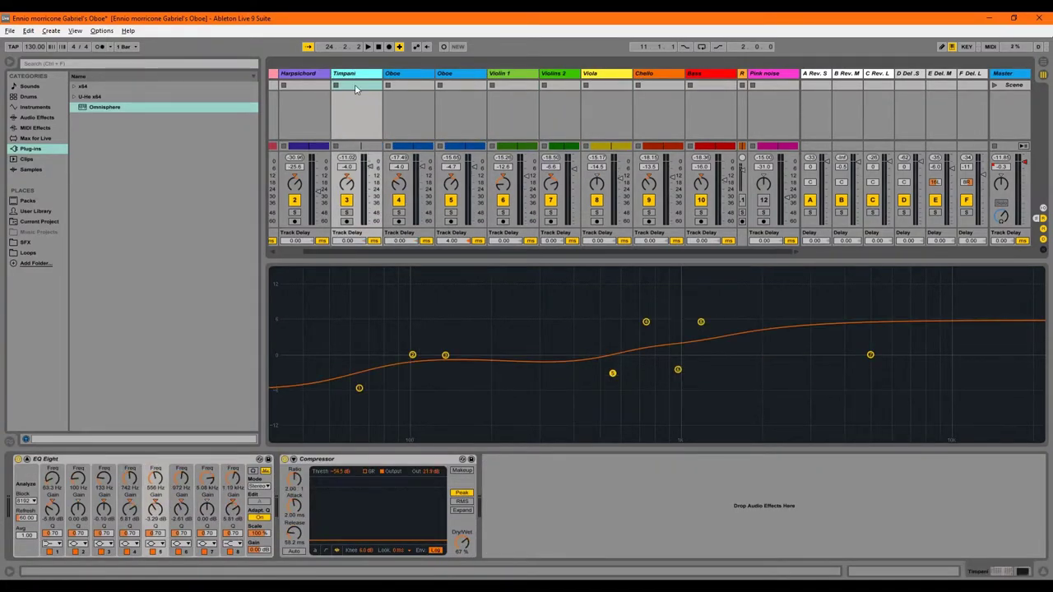
click(314, 76)
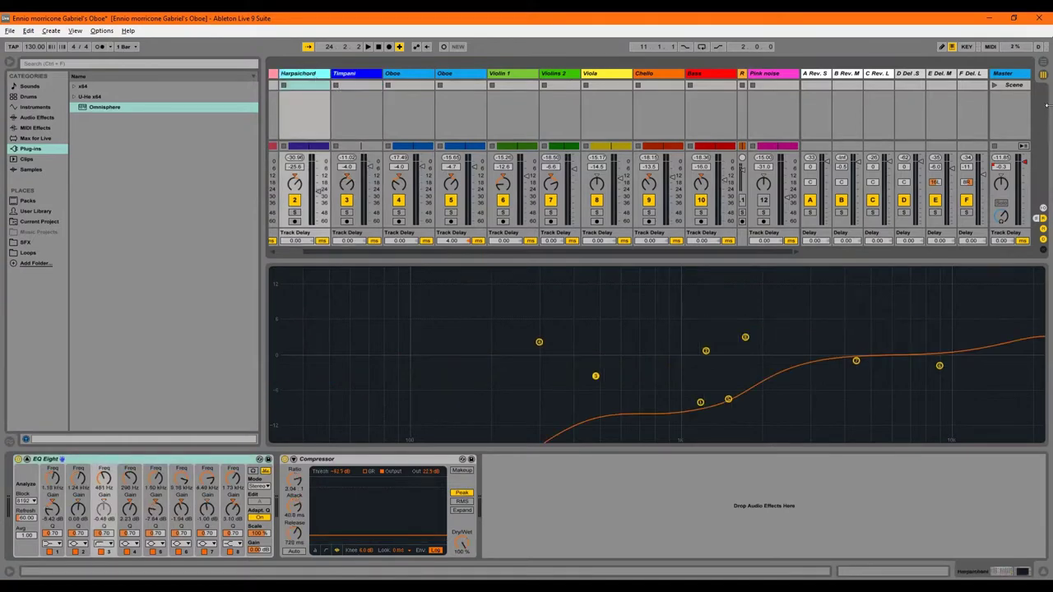
- On the Master track, activate the Mastering pack rack with Utility off, and bypass its first two EQ Eight devices
click(1019, 75)
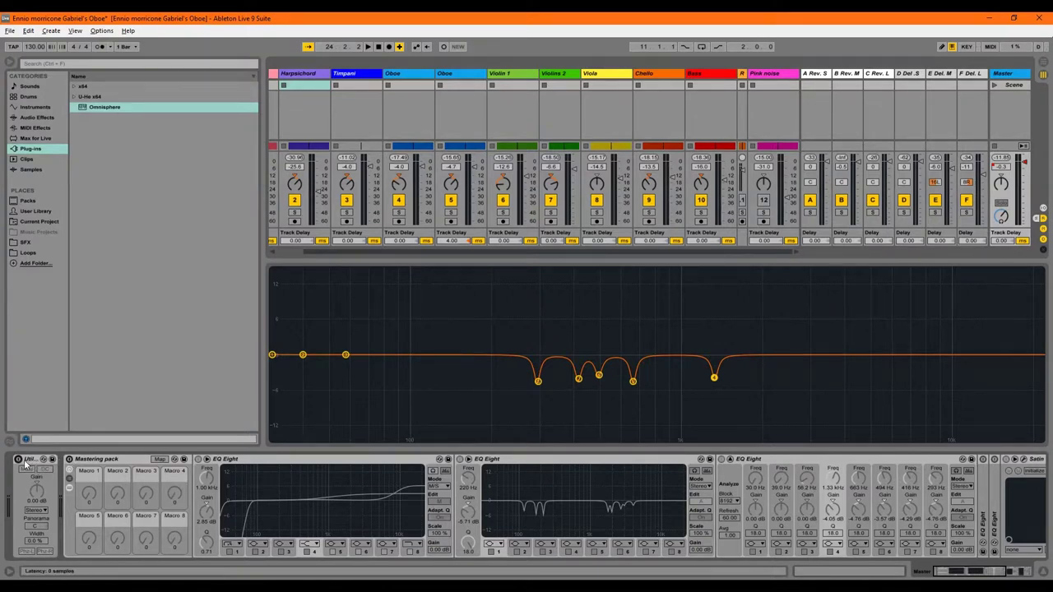
click(69, 459)
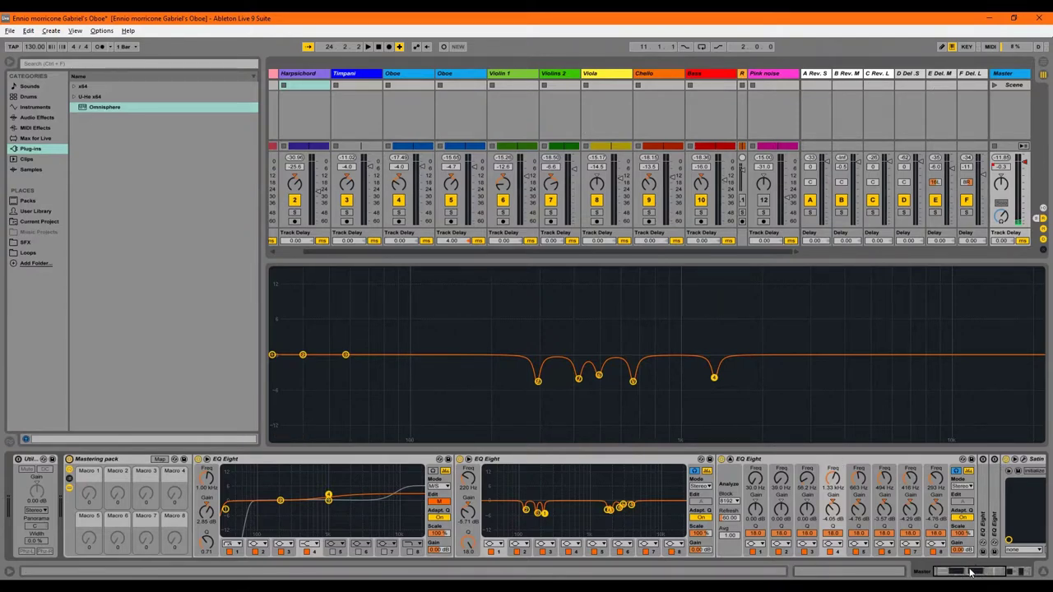
click(1018, 571)
drag(1018, 571, 983, 571)
click(198, 459)
click(460, 460)
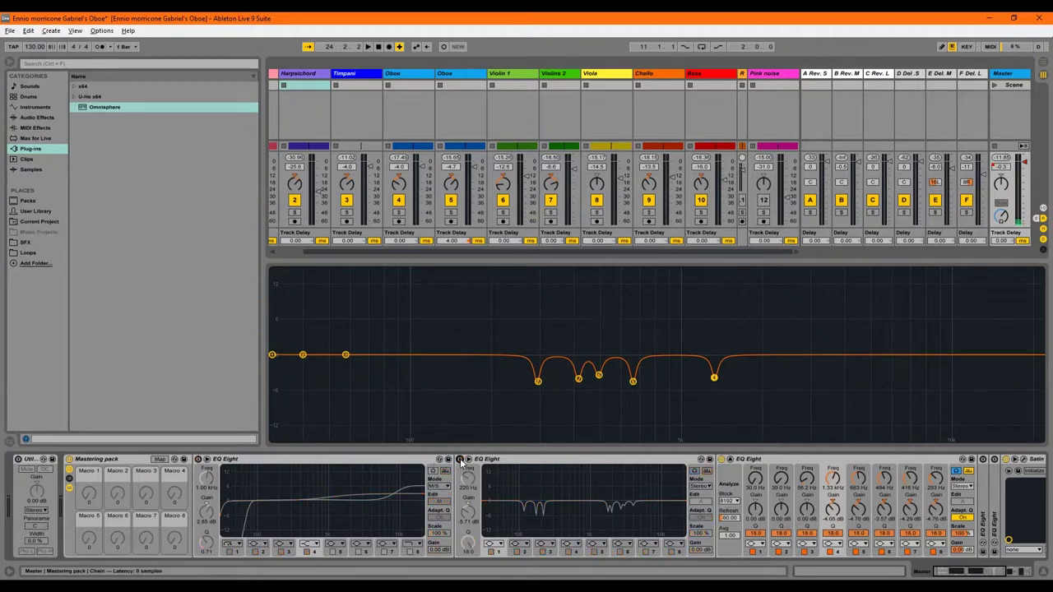
- Play the full mix in the Arrangement view from around bar 25 and return to the Session view mixer
click(1042, 63)
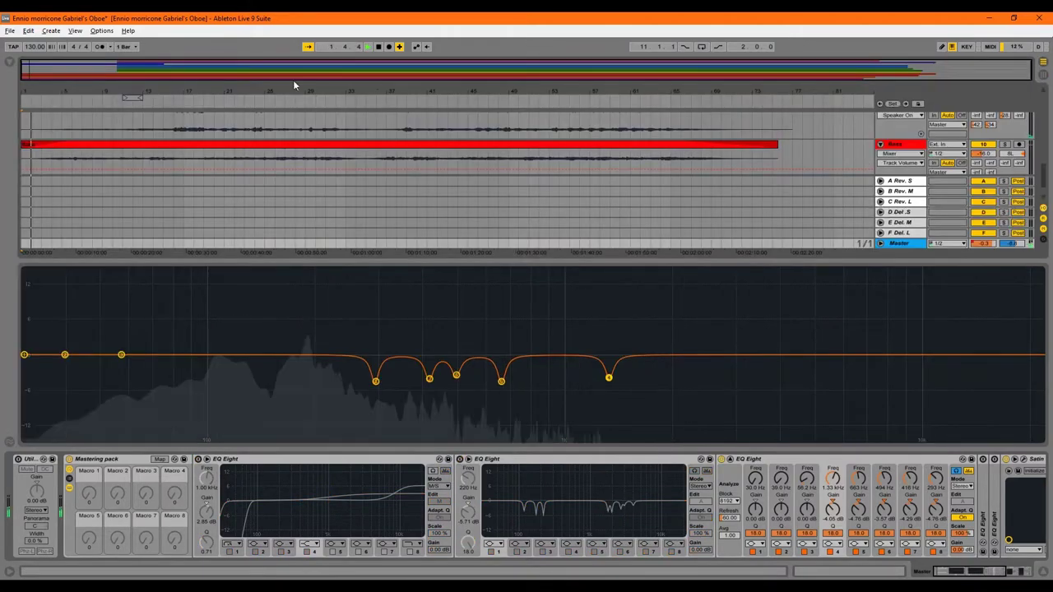
key(space)
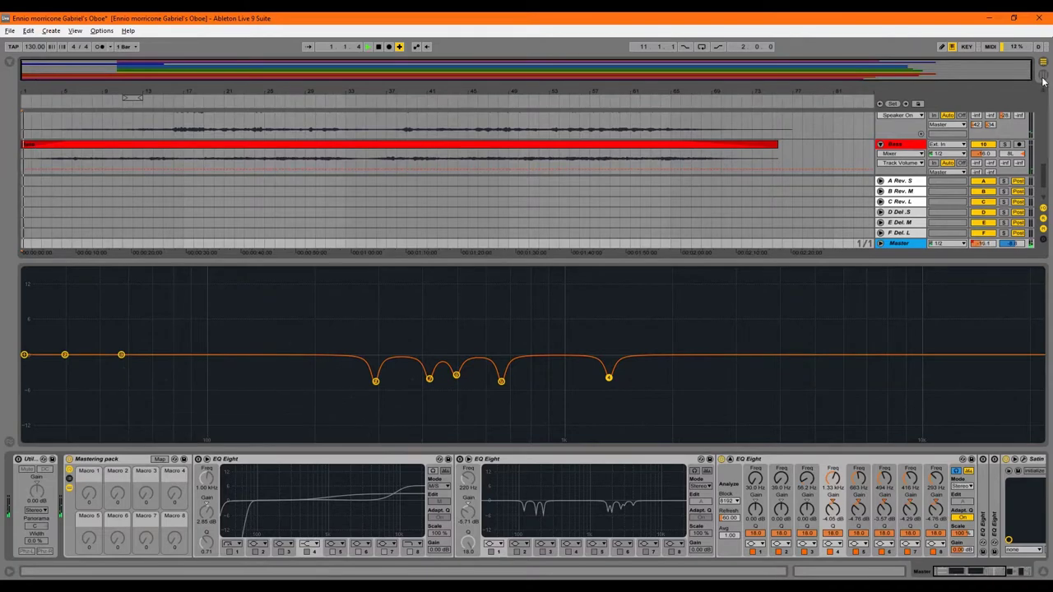
key(space)
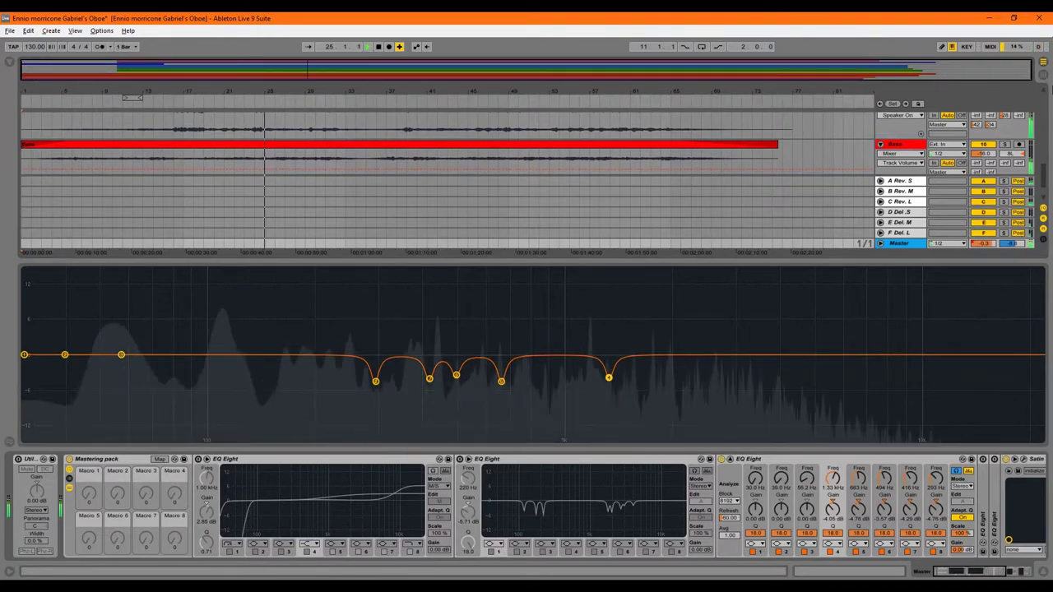
key(Tab)
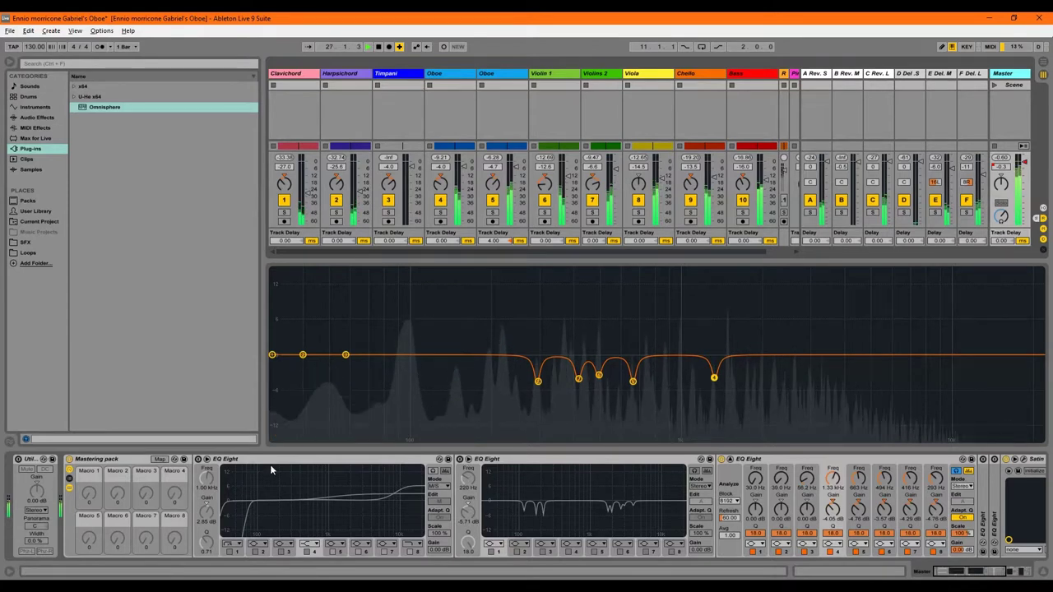
- Compare the mix with the Mastering pack's first EQ Eight on and off, and leave the first and second EQ Eight active
click(197, 459)
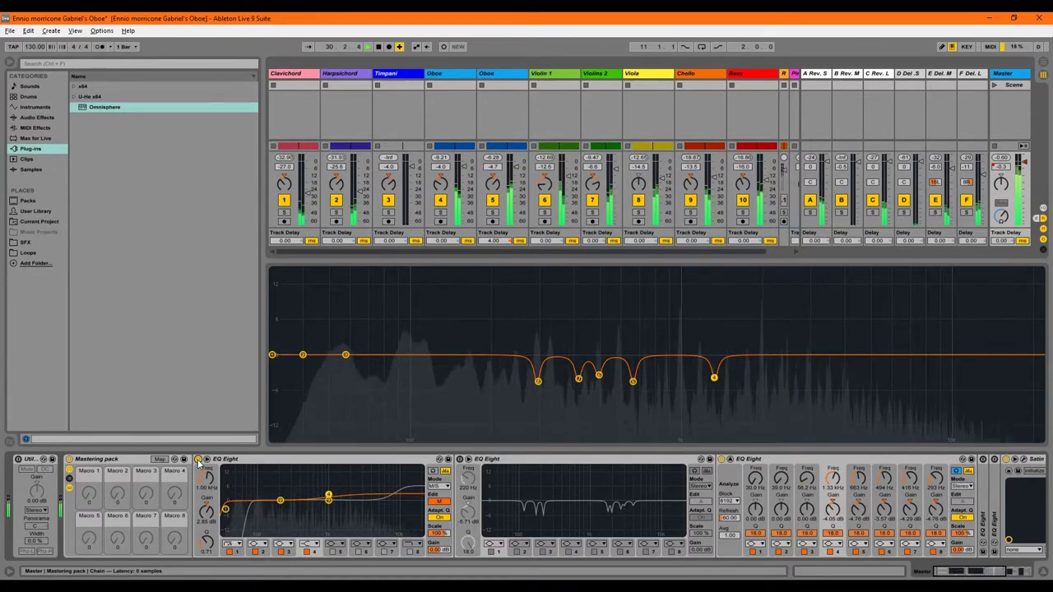
click(198, 459)
click(198, 459)
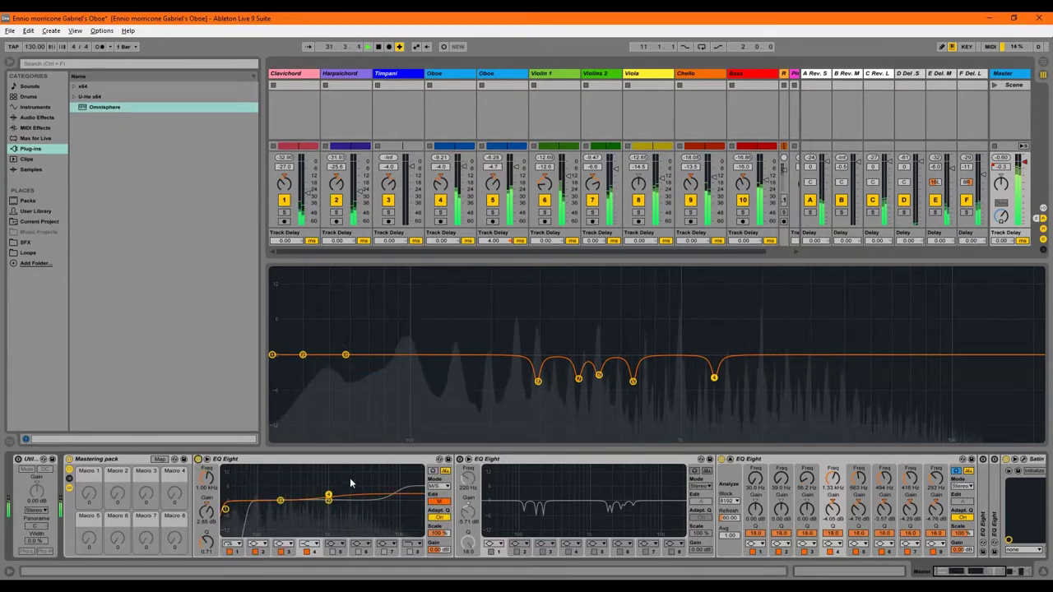
click(460, 459)
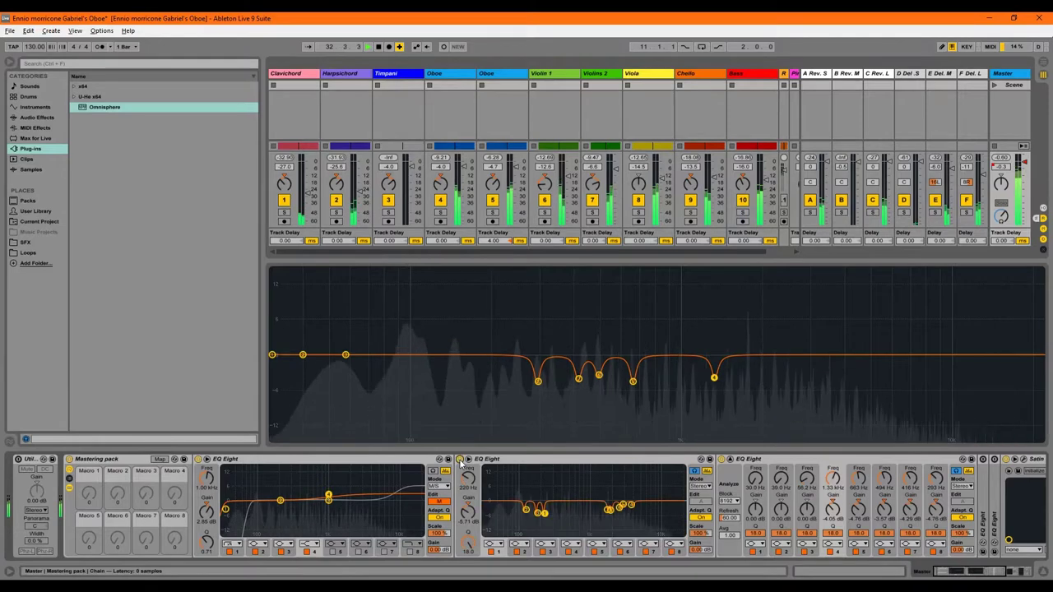
- Compare the mix with the second EQ Eight off and on, and show the Satin, Compressor and Limiter devices in the Master chain
click(729, 459)
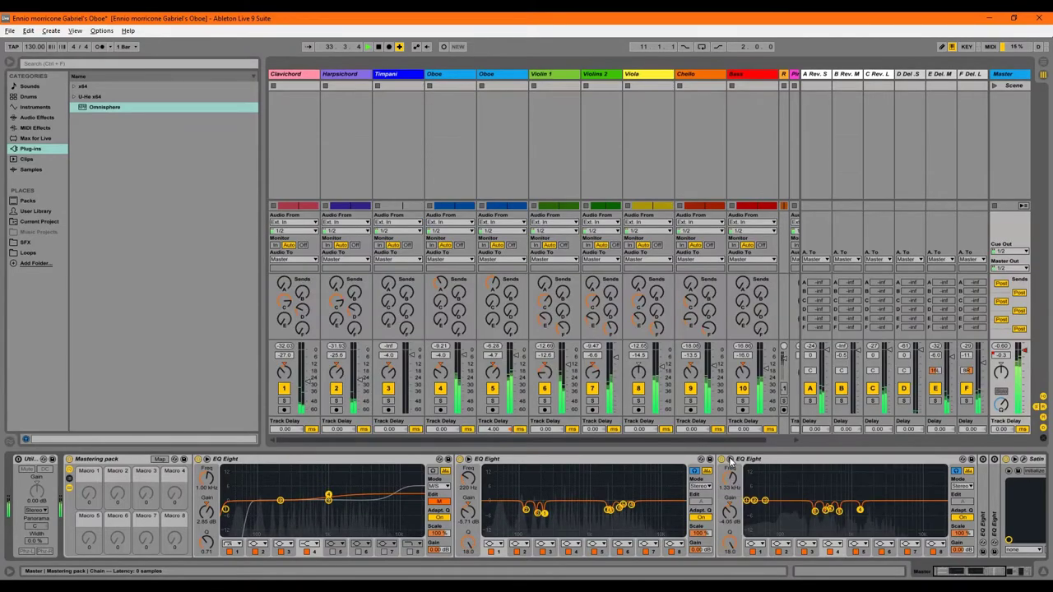
click(730, 459)
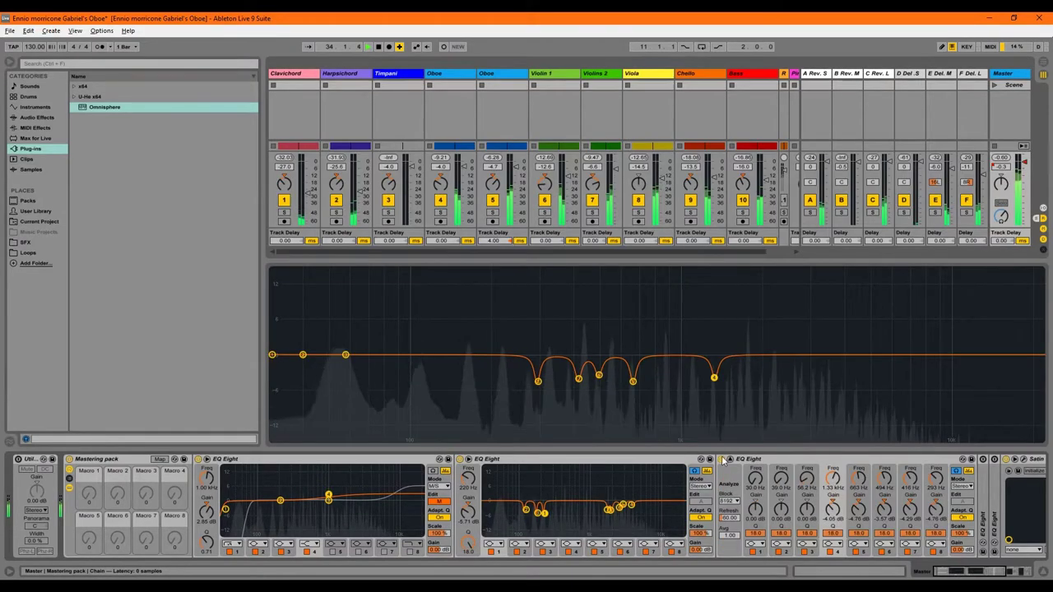
click(460, 459)
click(460, 459)
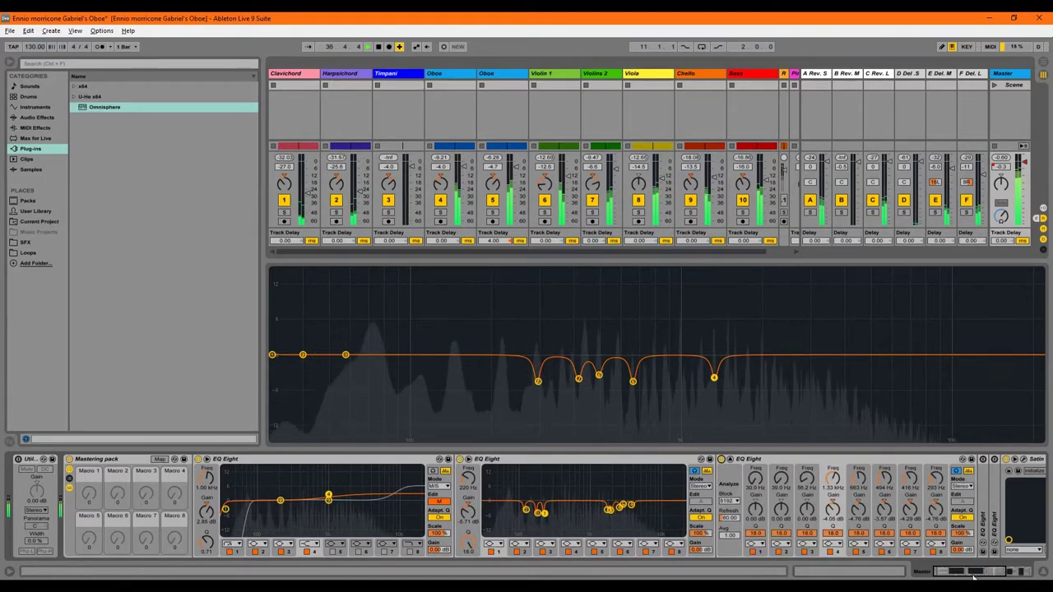
scroll(775, 578, right, 5)
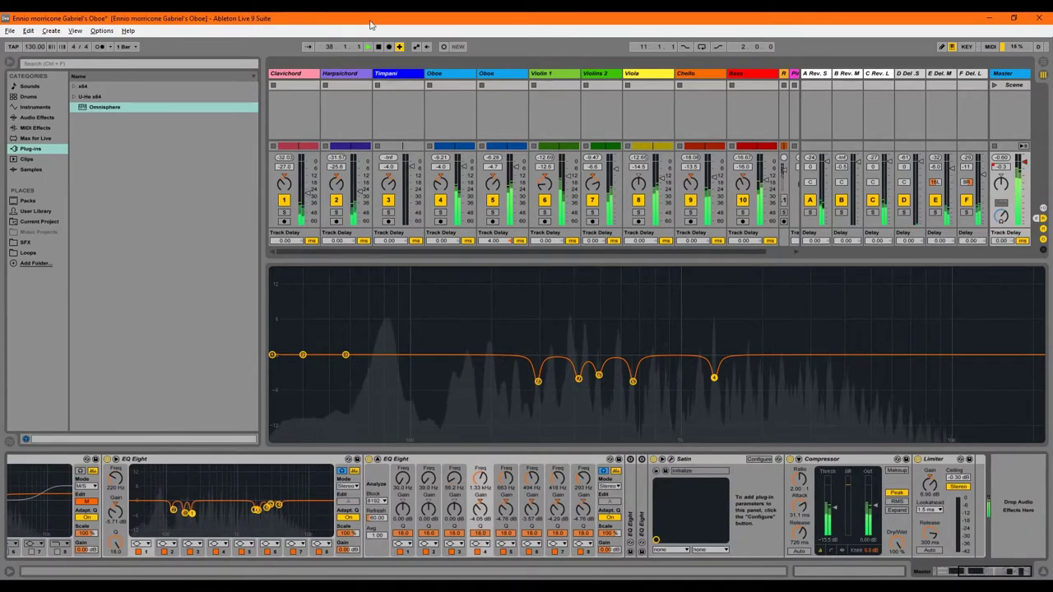
- Stop playback and inspect the Satin tape plug-in's settings on the Master track, closing its window when done
click(378, 48)
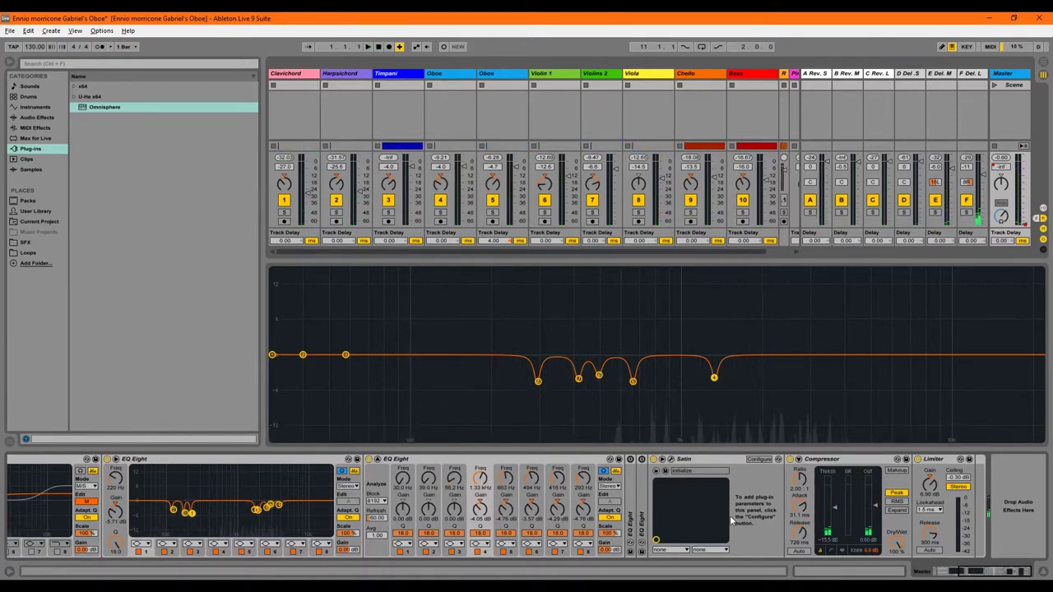
click(673, 464)
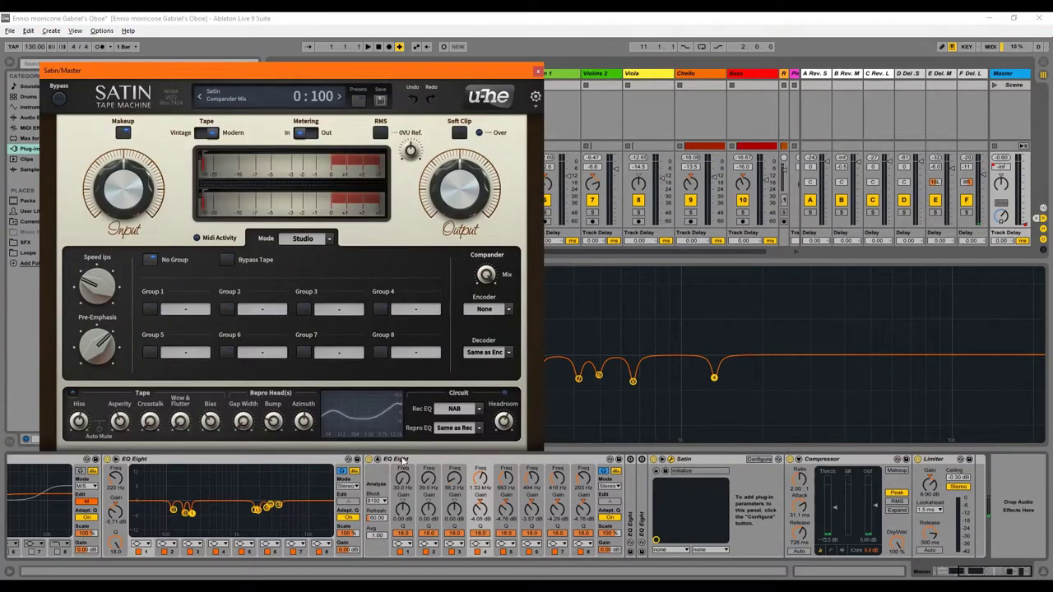
click(537, 73)
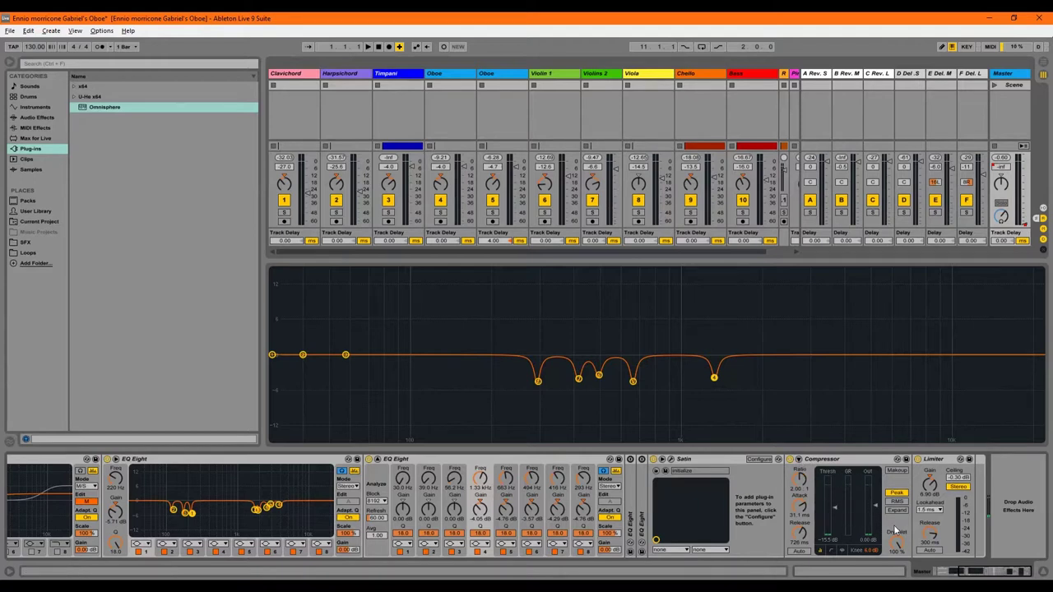
- Switch the Master's Compressor to its activity display and audition the mix from around bar 48, watching it in the Session view
click(843, 550)
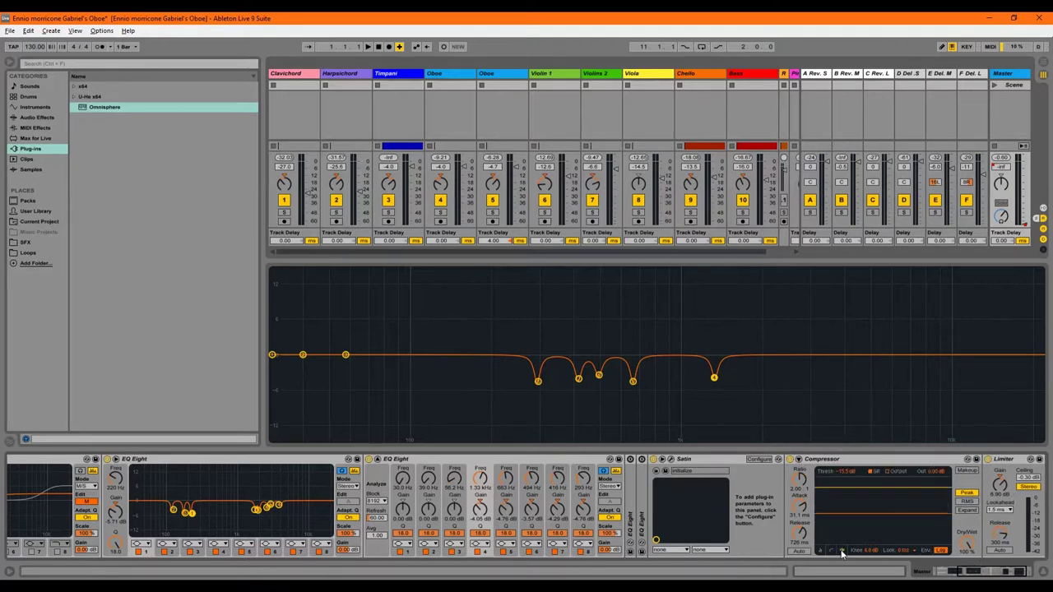
click(1043, 64)
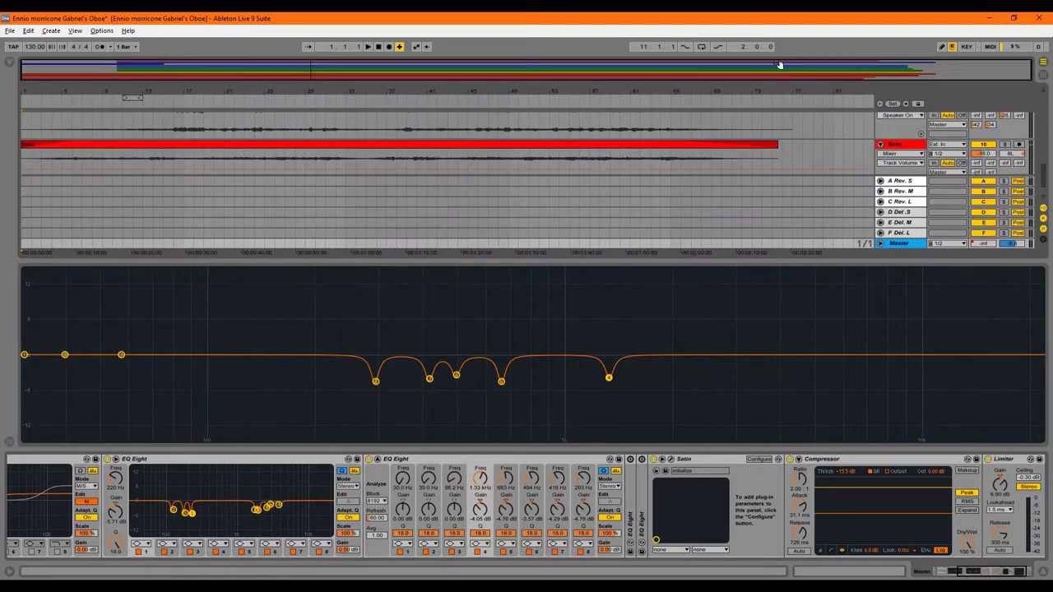
click(500, 95)
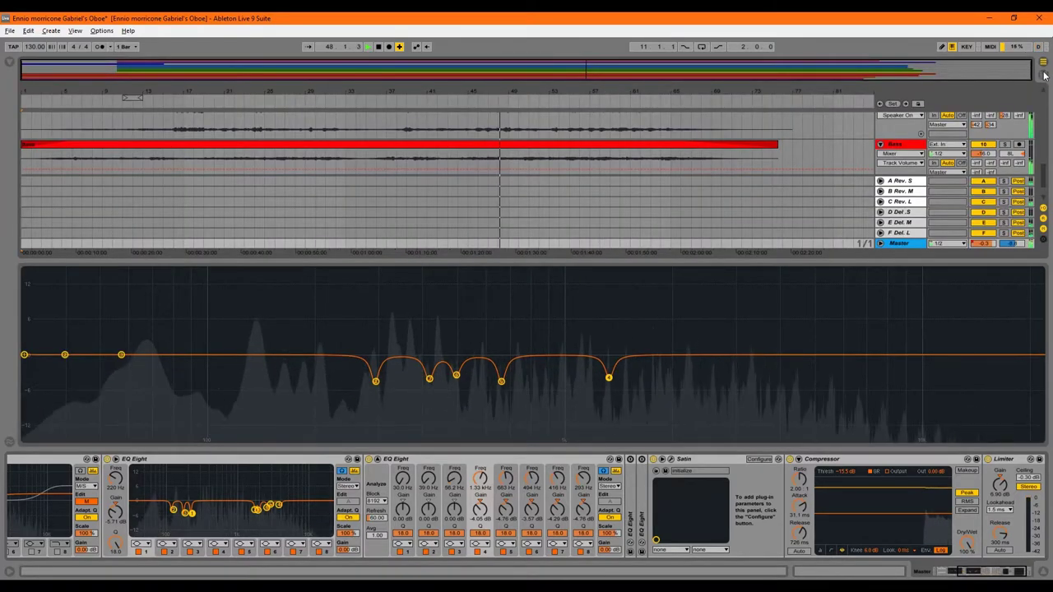
click(1043, 72)
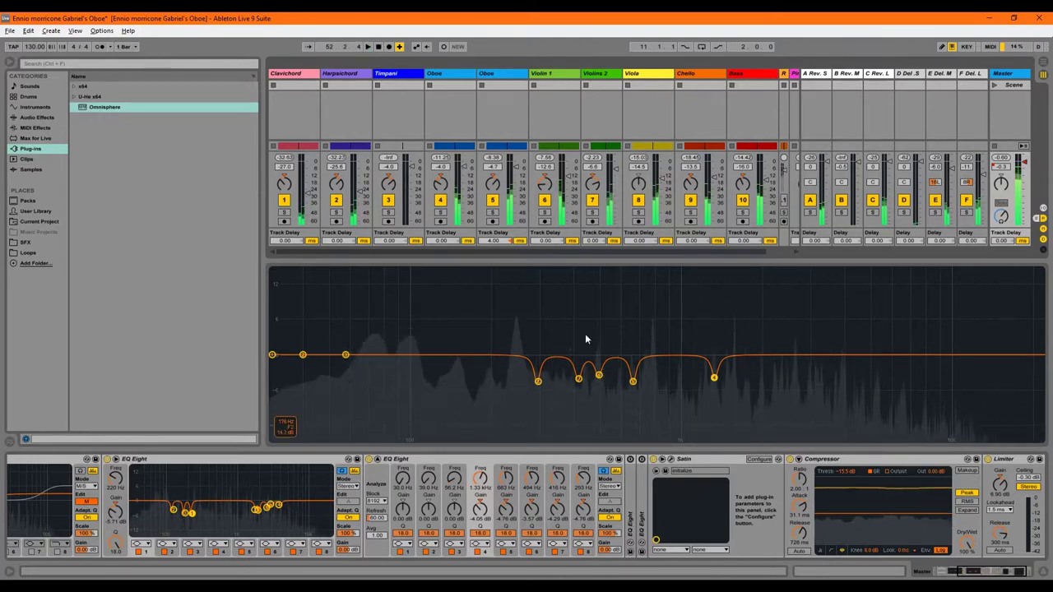
key(space)
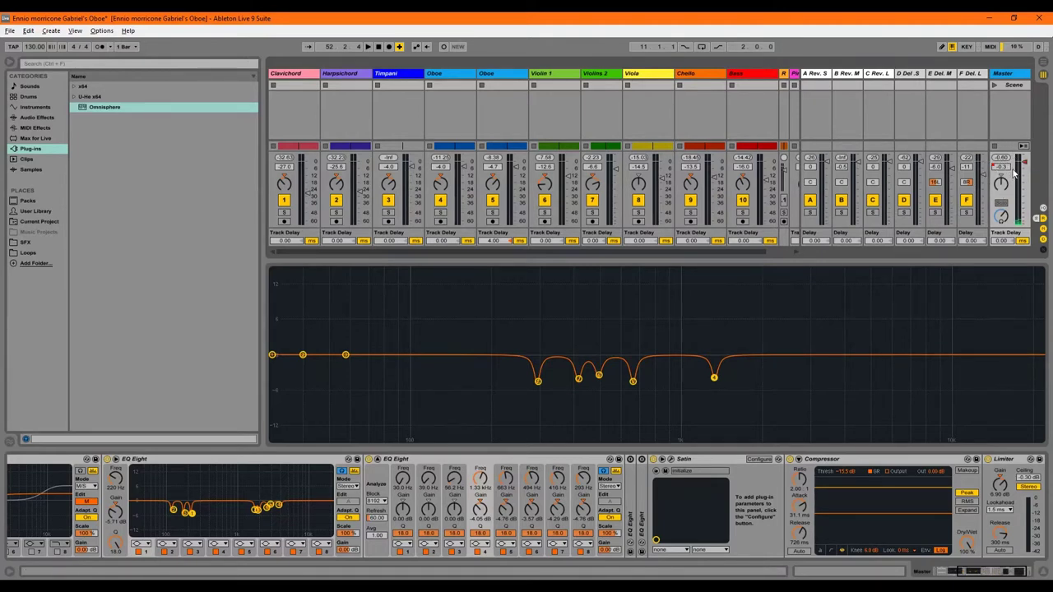
- Show the Arrangement view with the device chain hidden to review the instrument, Reference and Pink noise tracks
click(1044, 63)
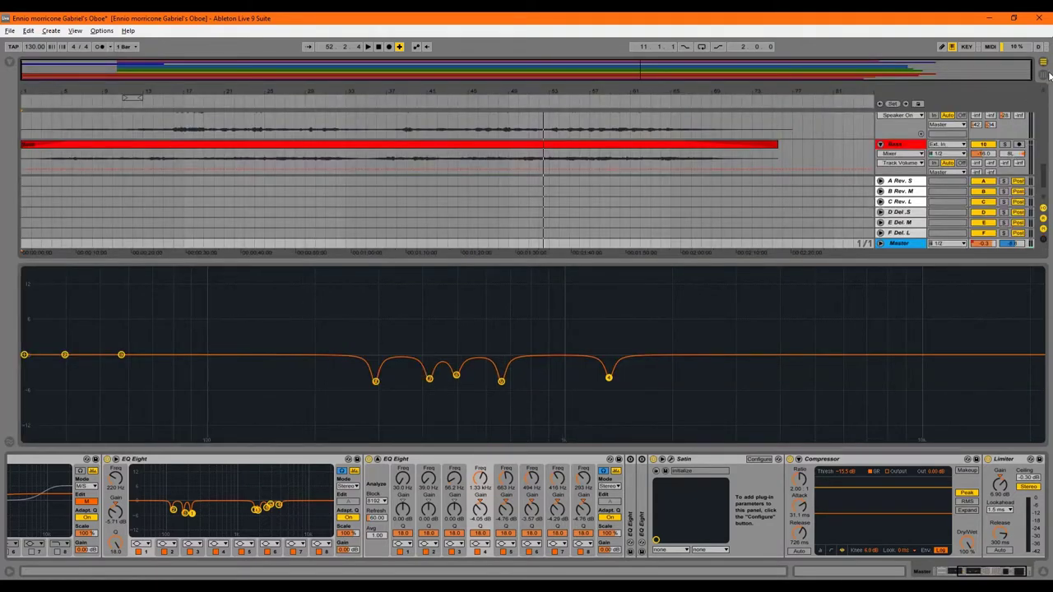
click(1044, 72)
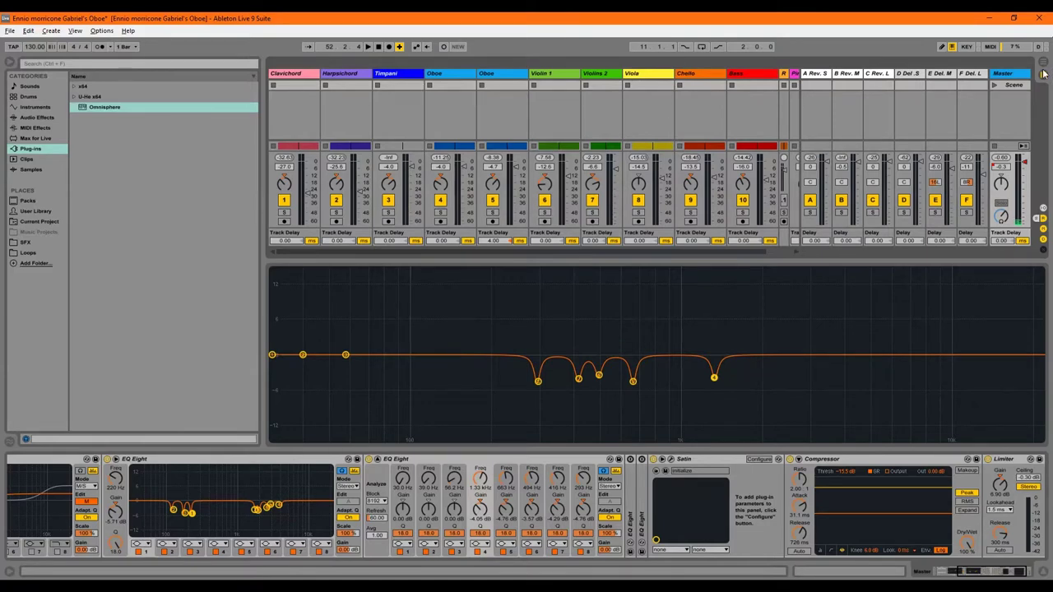
click(1043, 65)
click(1043, 573)
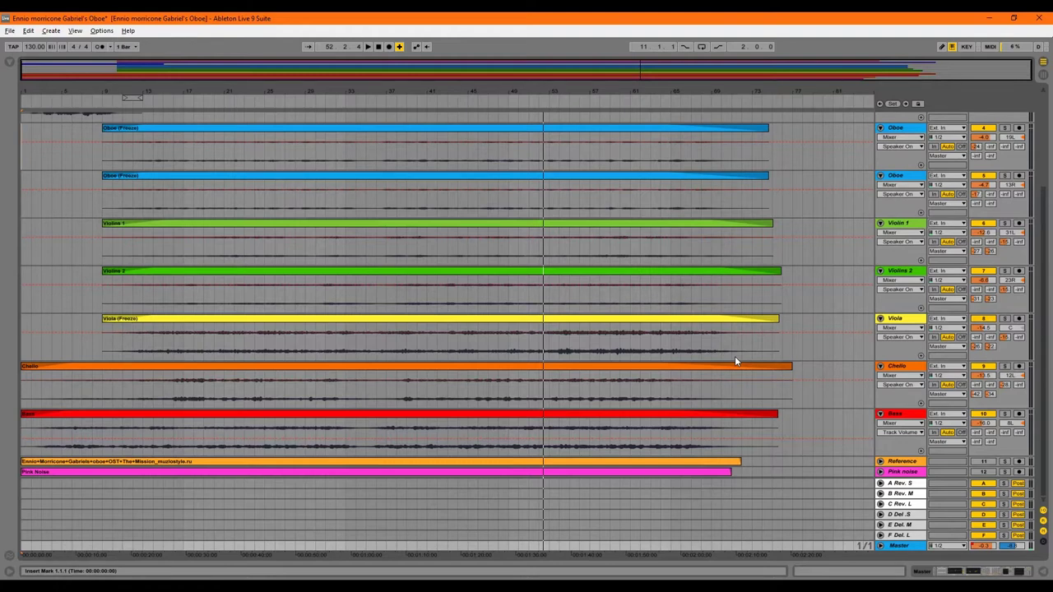
- View the Limiter at the end of the Master chain, and return to the Arrangement view with the playhead at the song's start
click(1043, 75)
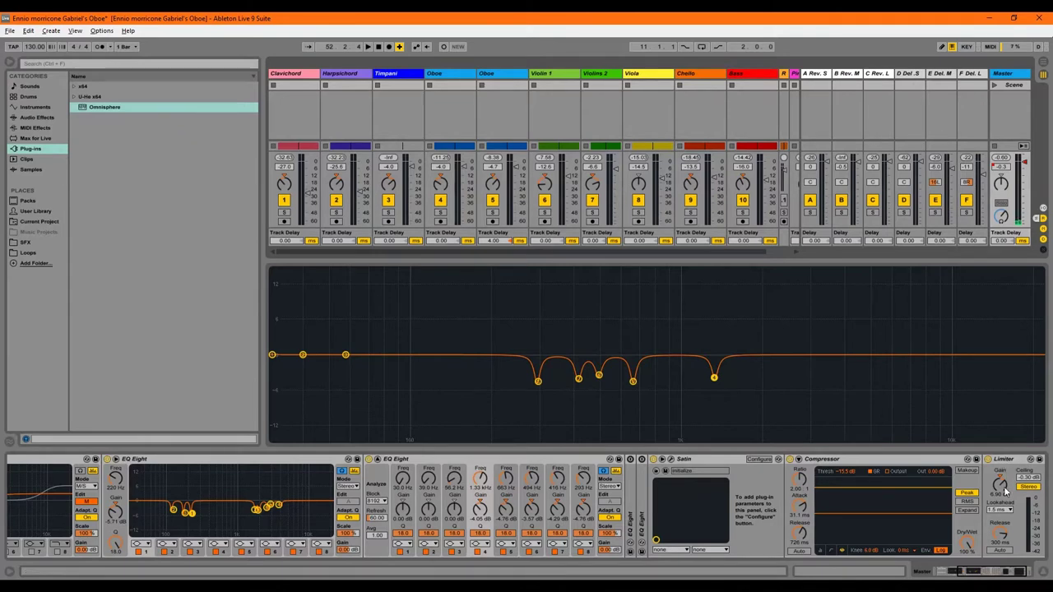
click(1015, 573)
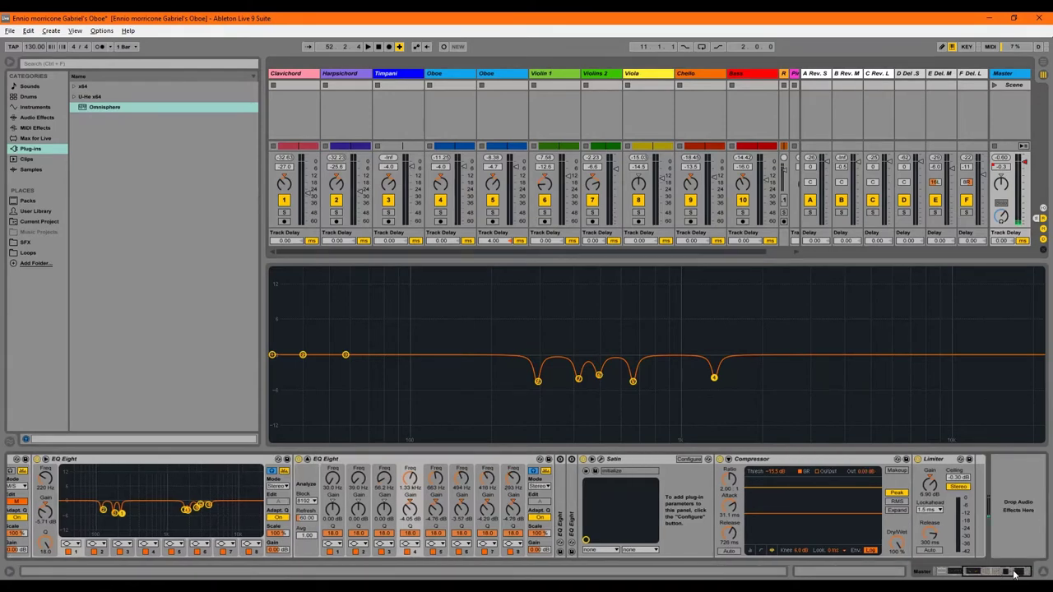
key(space)
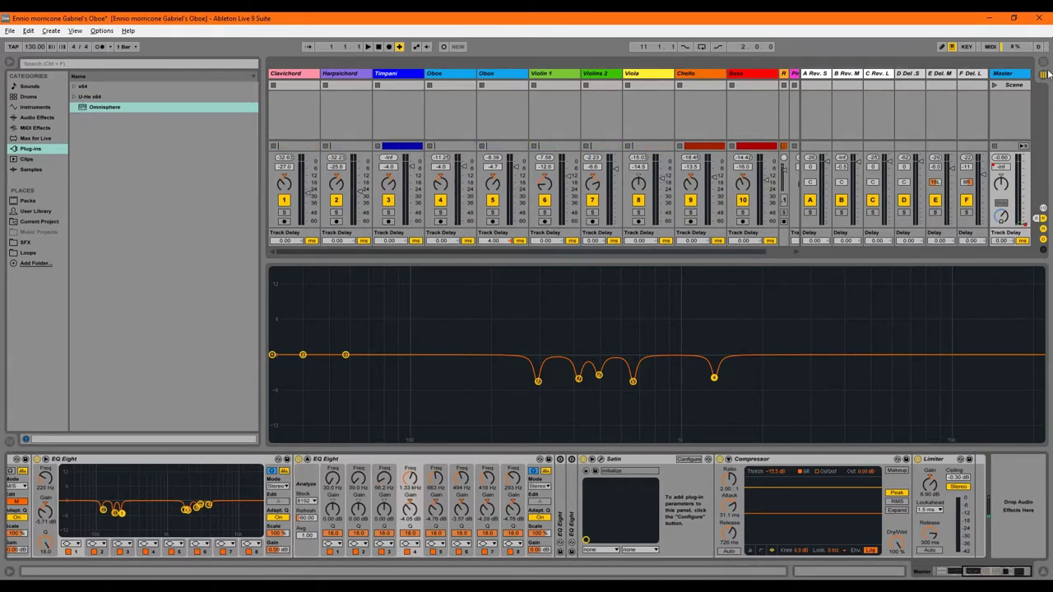
click(1043, 63)
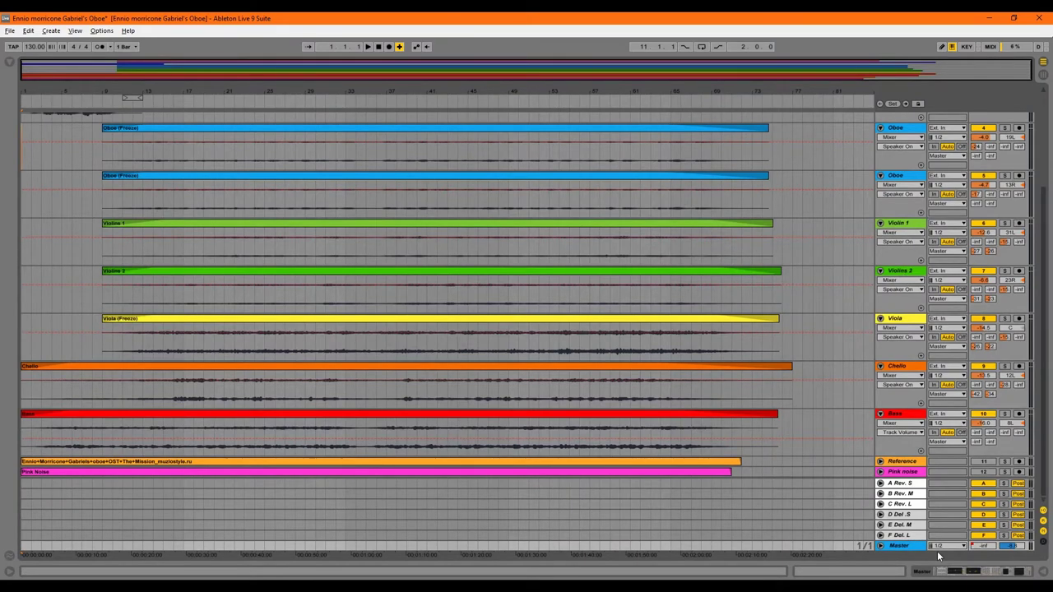